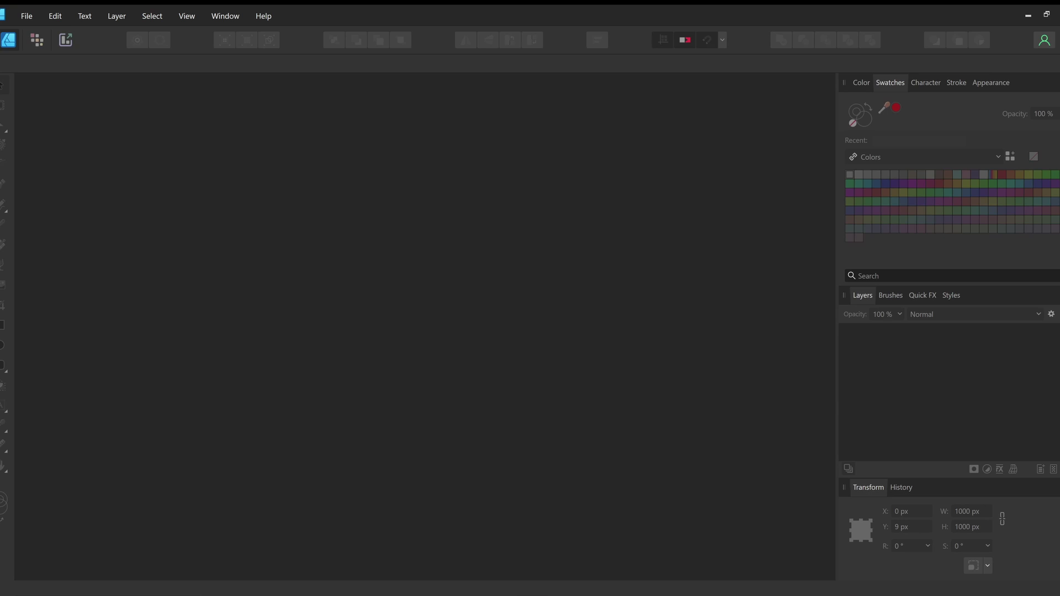
Step: Look over the PNG artwork files in the designs folder window and move the window out of the way
left_click_drag(1059, 129, 562, 128)
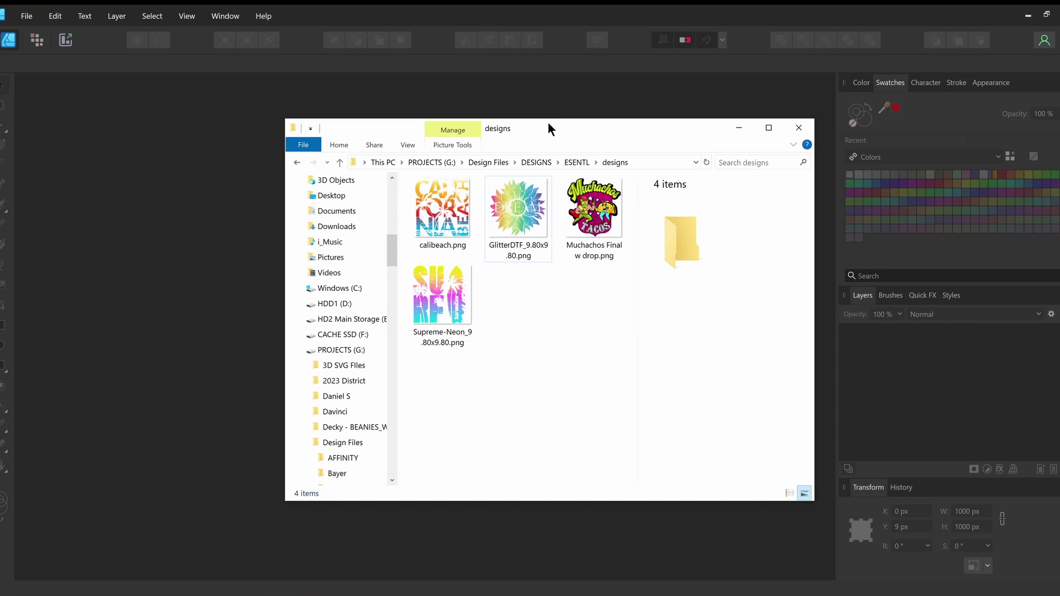
left_click_drag(548, 123, 556, 122)
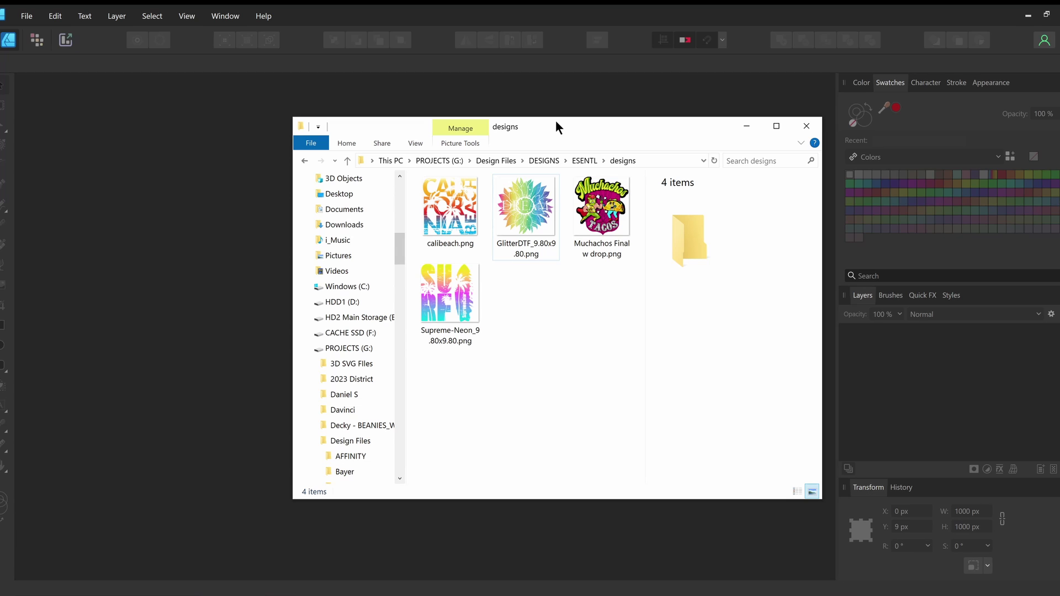
left_click_drag(557, 120, 1059, 166)
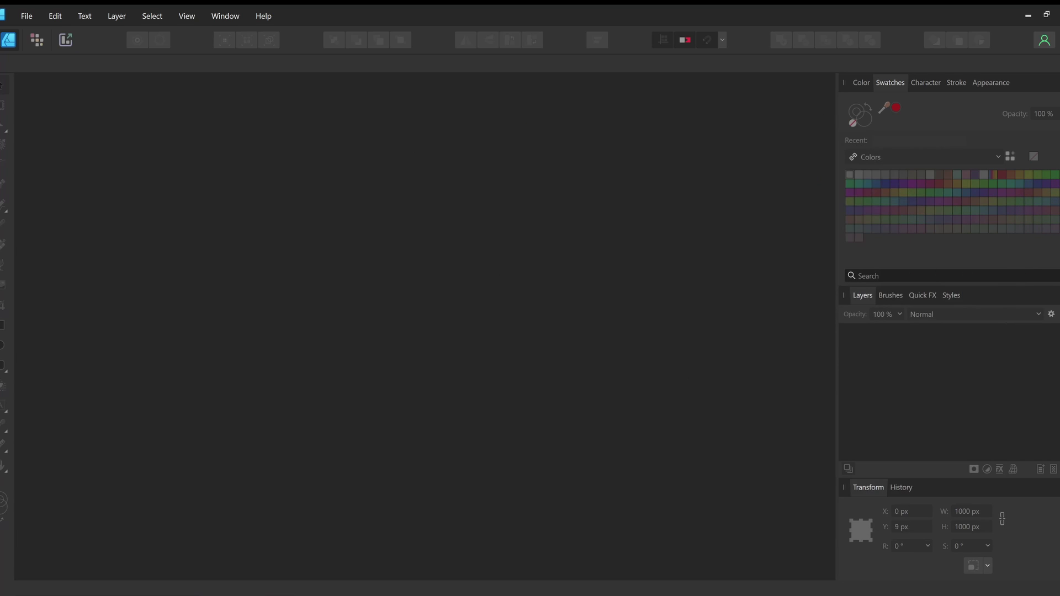
Step: Start a new document measured in inches with a page width of 12 in and a page height of 12 in
left_click(27, 18)
left_click(38, 49)
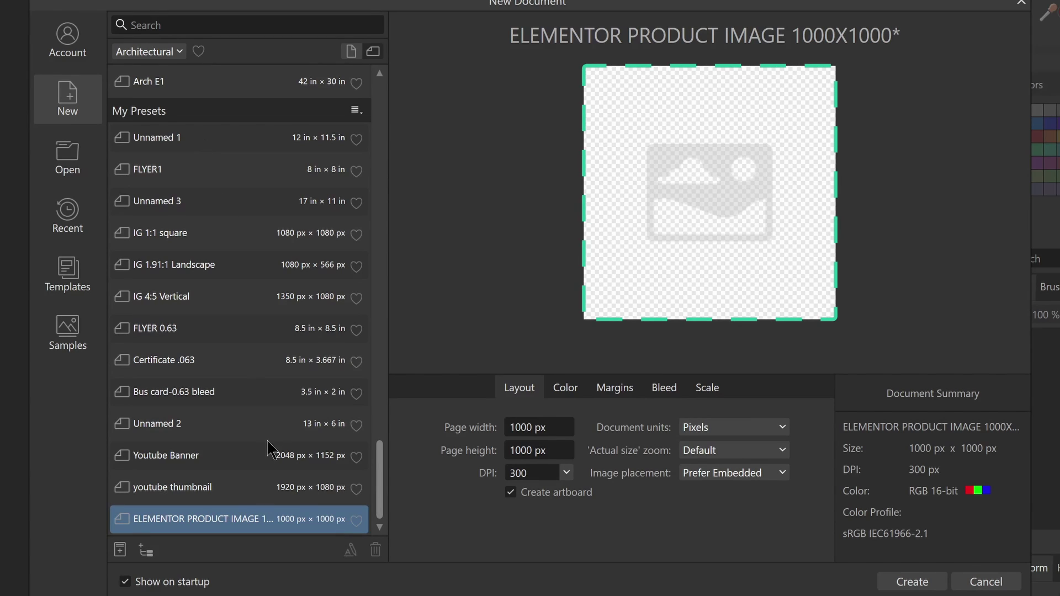
left_click(785, 436)
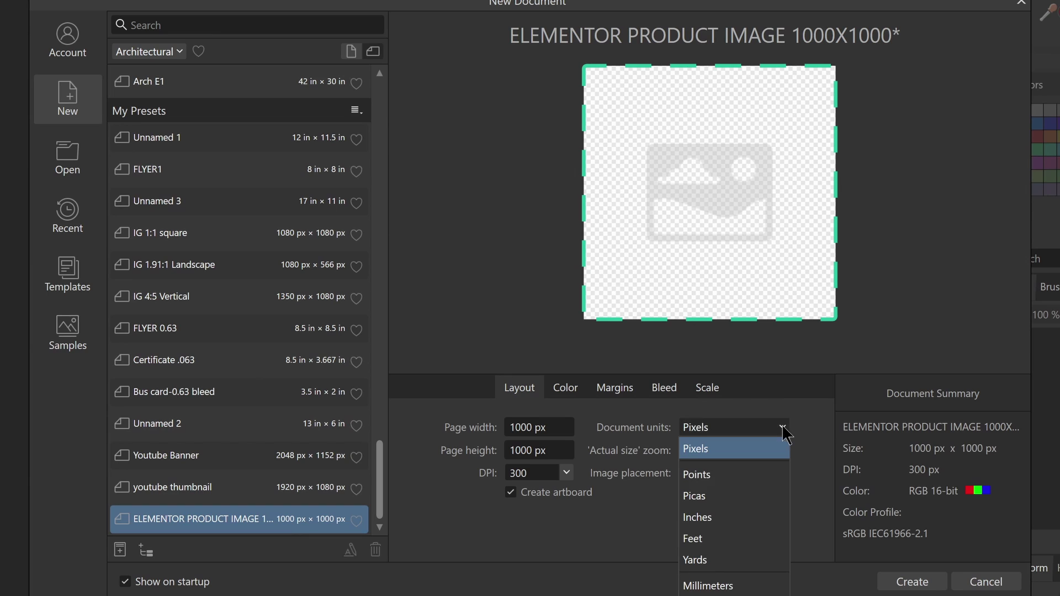
left_click(762, 527)
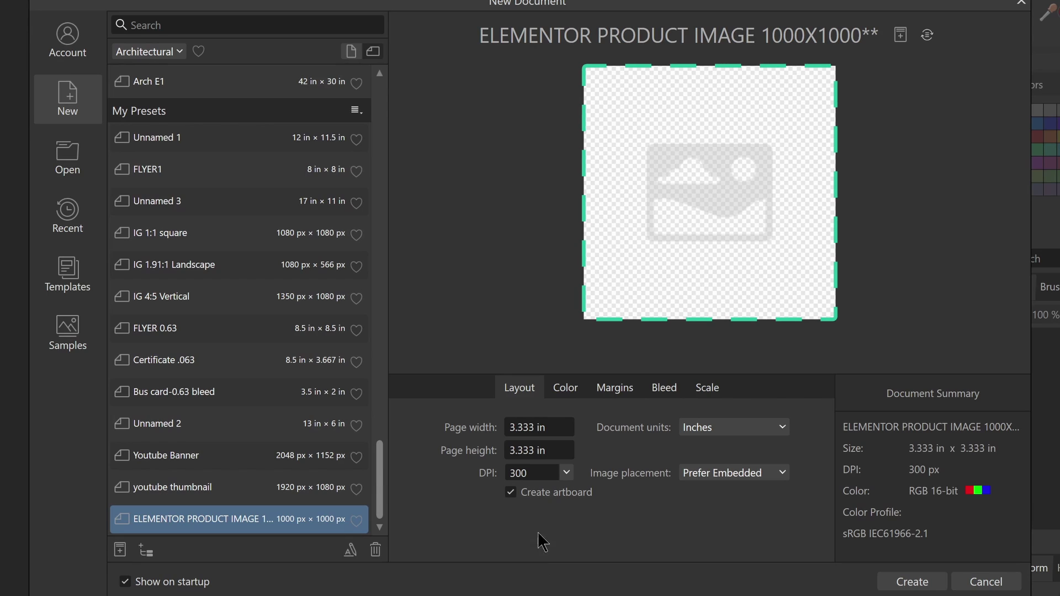
left_click(530, 429)
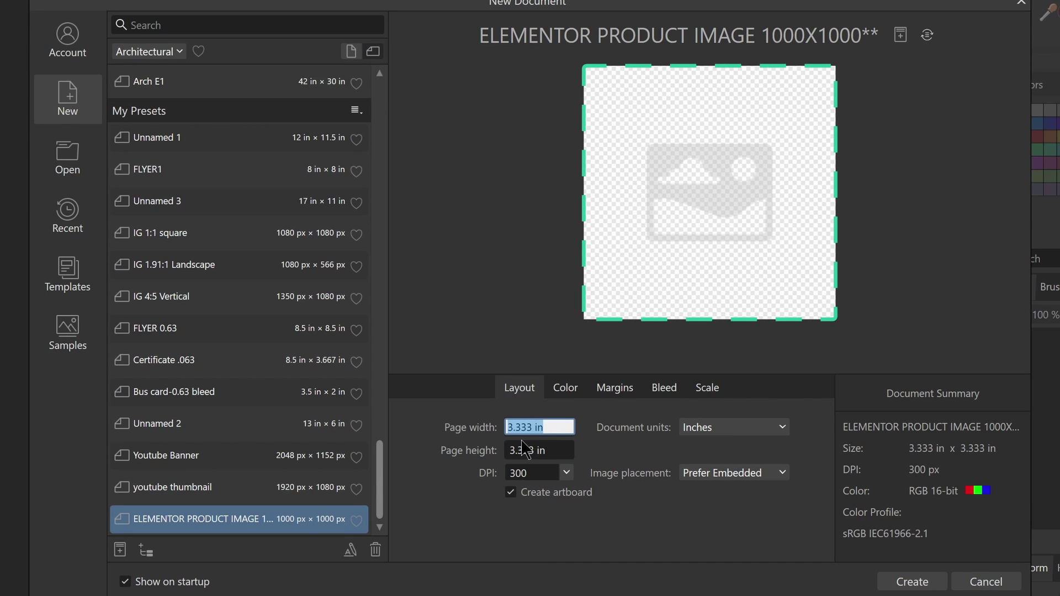
type("12")
key("Tab")
type("12")
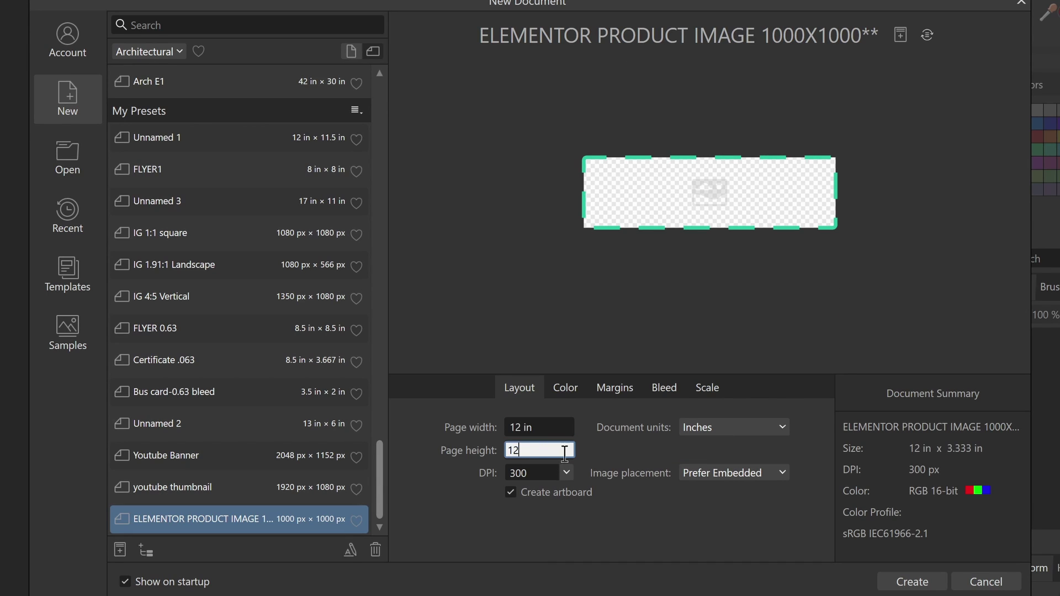
Step: Check the new document's color format and transparent background settings, and create the document
left_click(568, 390)
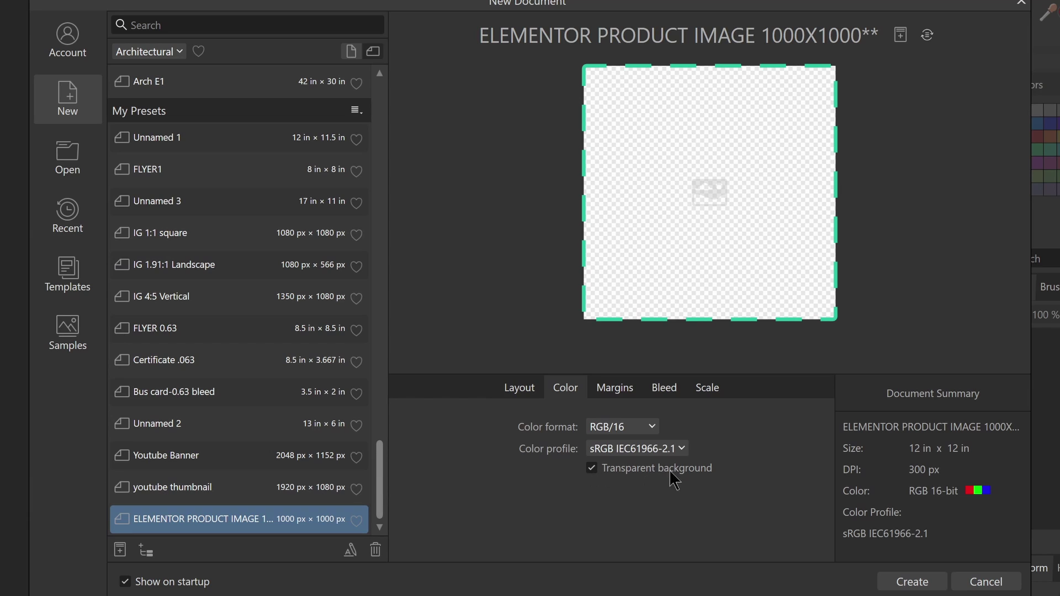
left_click(652, 430)
left_click(652, 427)
left_click(522, 391)
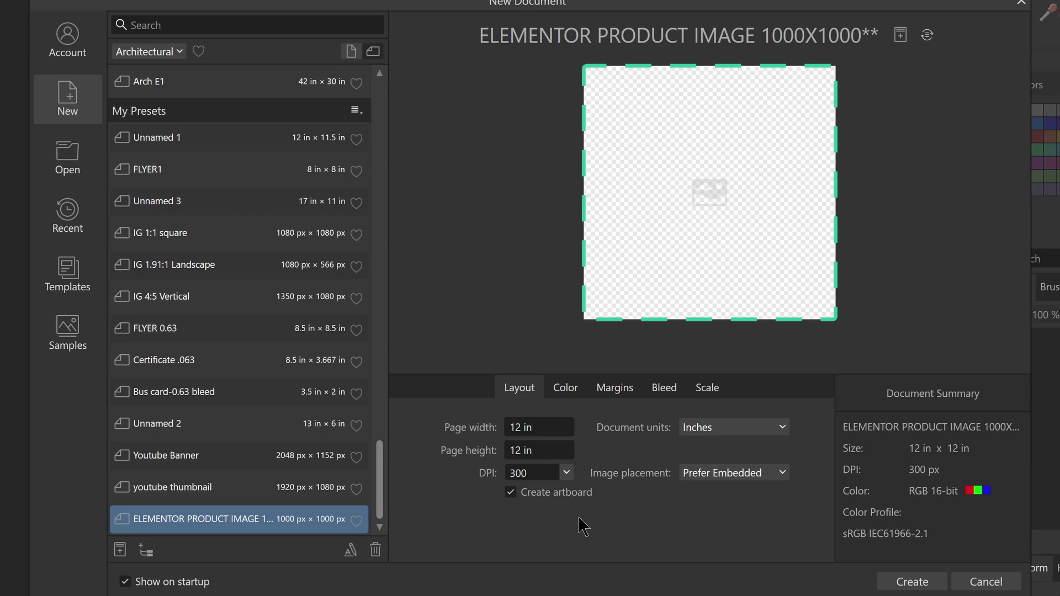
left_click(908, 581)
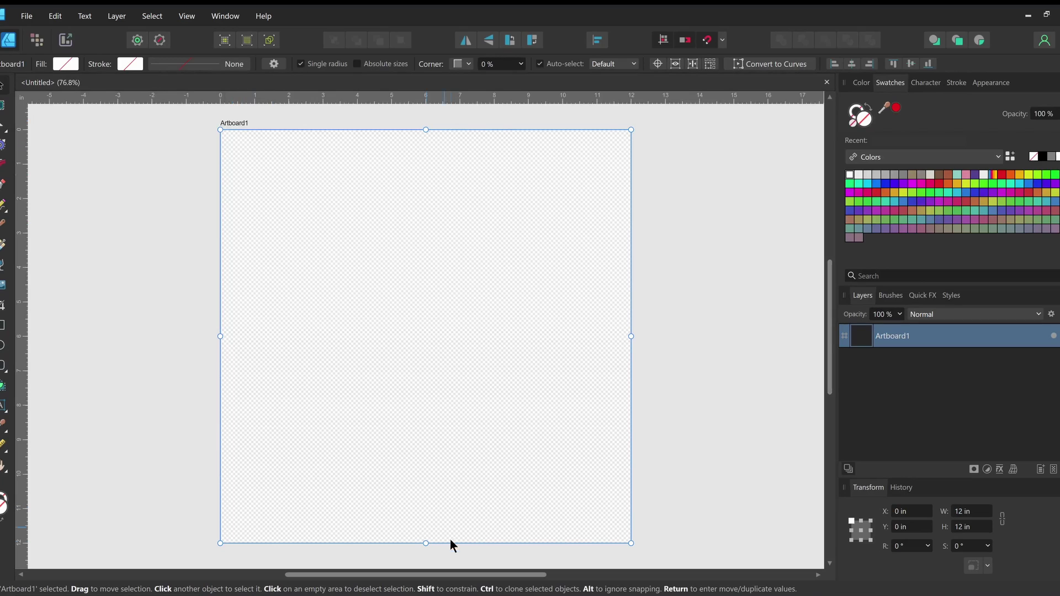
Step: Stretch the artboard slightly past its lower edge and reset its height to 12 in
mouse_move(426, 543)
left_mouse_down()
mouse_move(425, 493)
mouse_move(431, 544)
left_mouse_up()
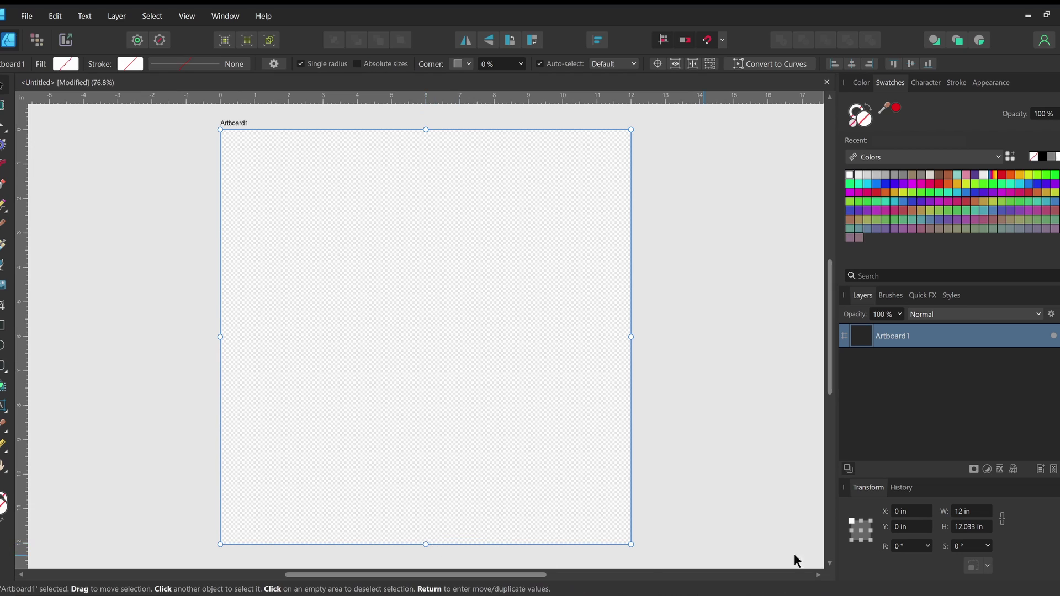
left_click(966, 527)
type("12")
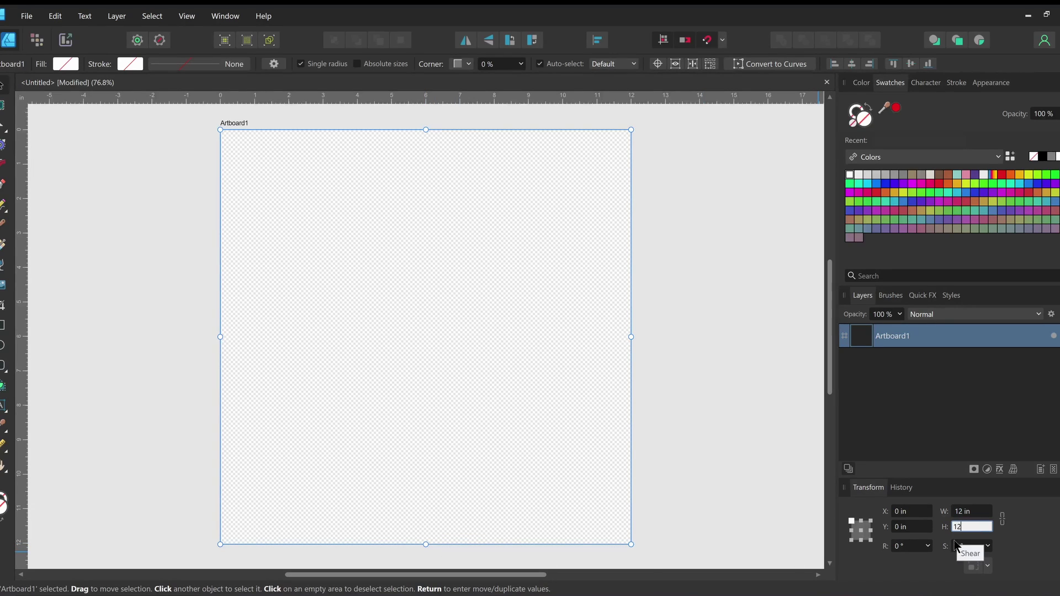
key("Return")
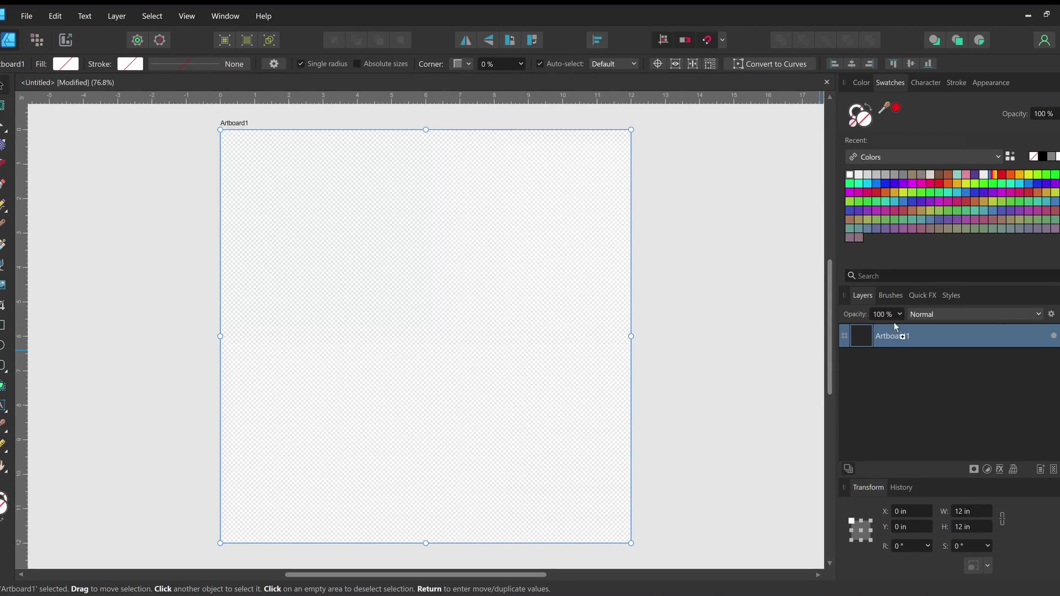
Step: Place calibeach.png at the artboard's upper-left corner and stretch it to fill the full 12 × 12 in artboard
left_click_drag(898, 336, 406, 312)
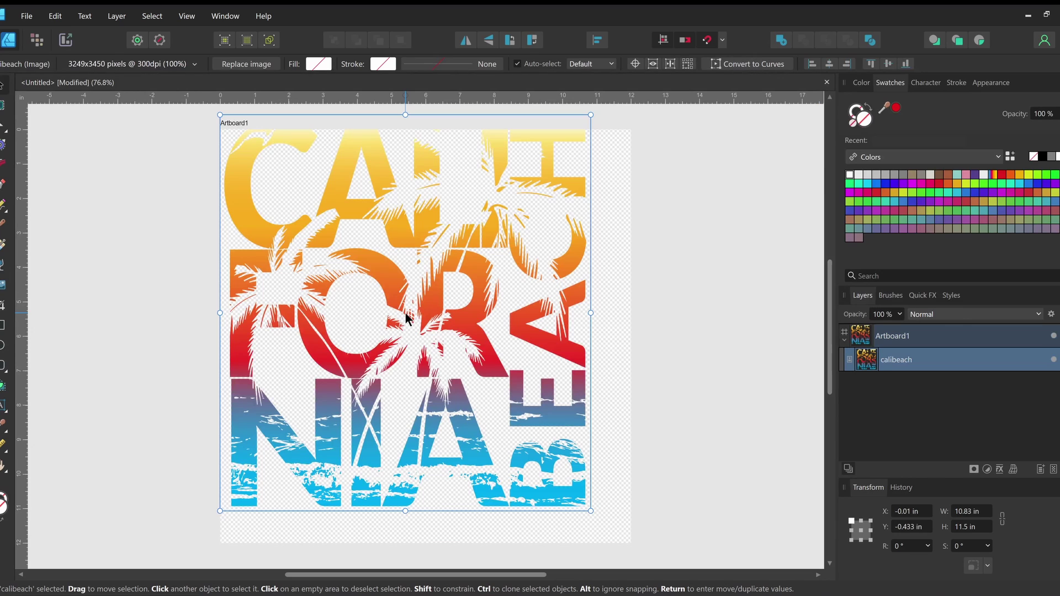
mouse_move(392, 289)
left_mouse_down()
mouse_move(409, 296)
mouse_move(392, 307)
left_mouse_up()
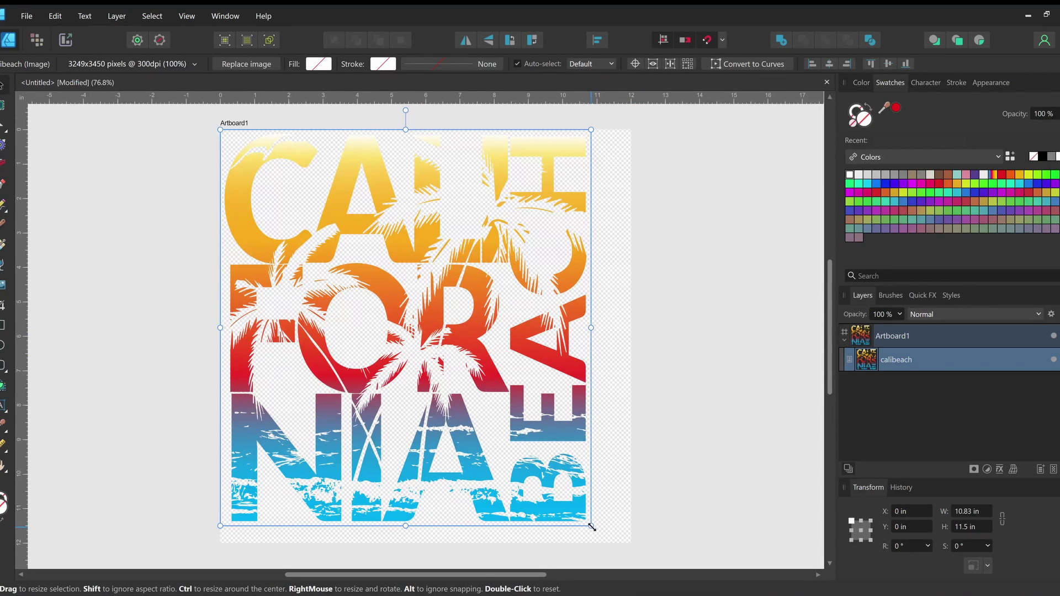
left_click_drag(590, 527, 607, 543)
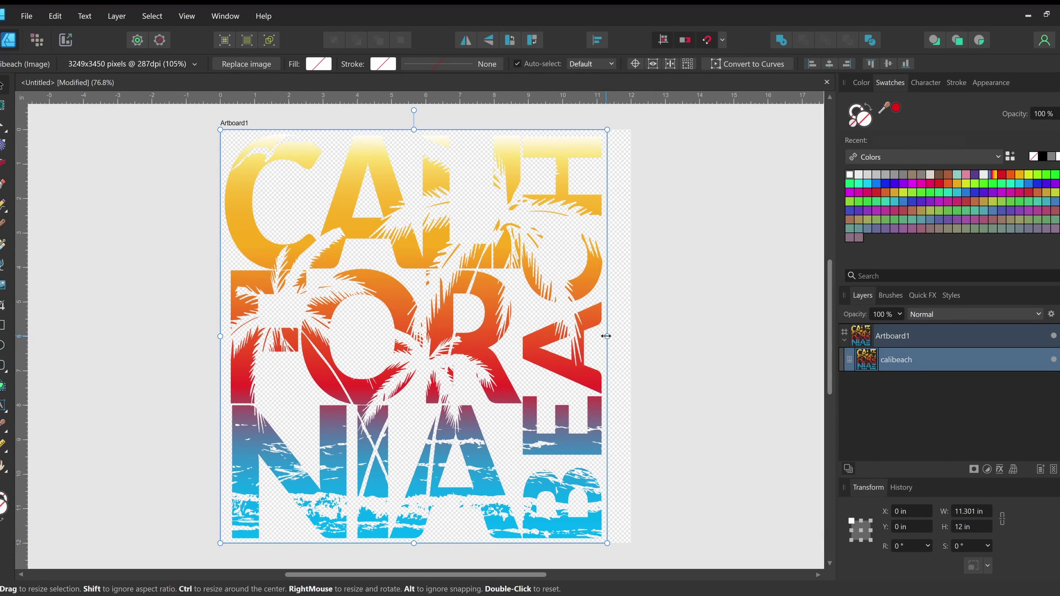
left_click_drag(606, 335, 630, 336)
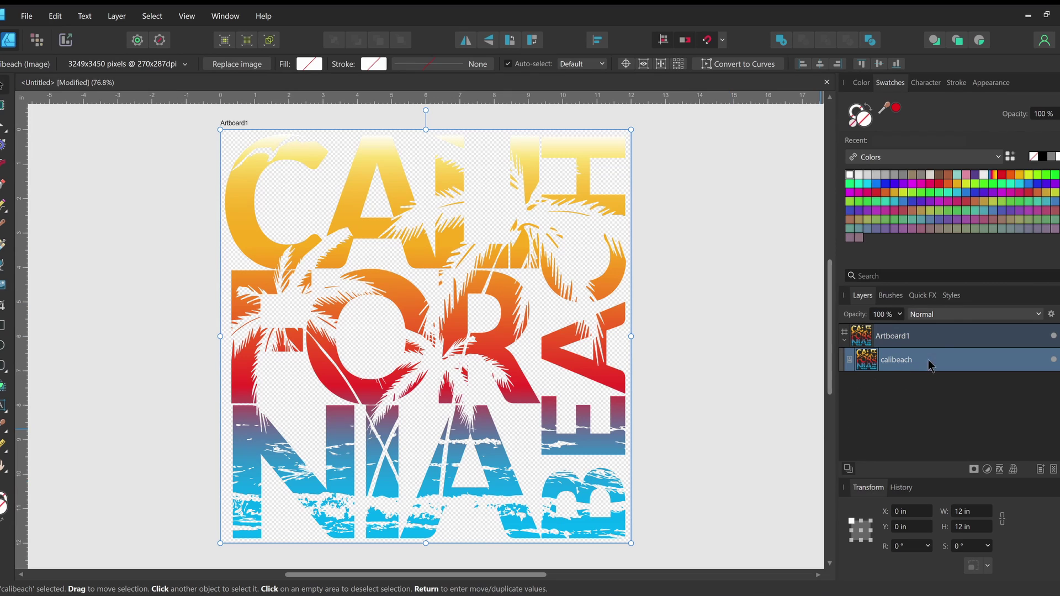
left_click(943, 343)
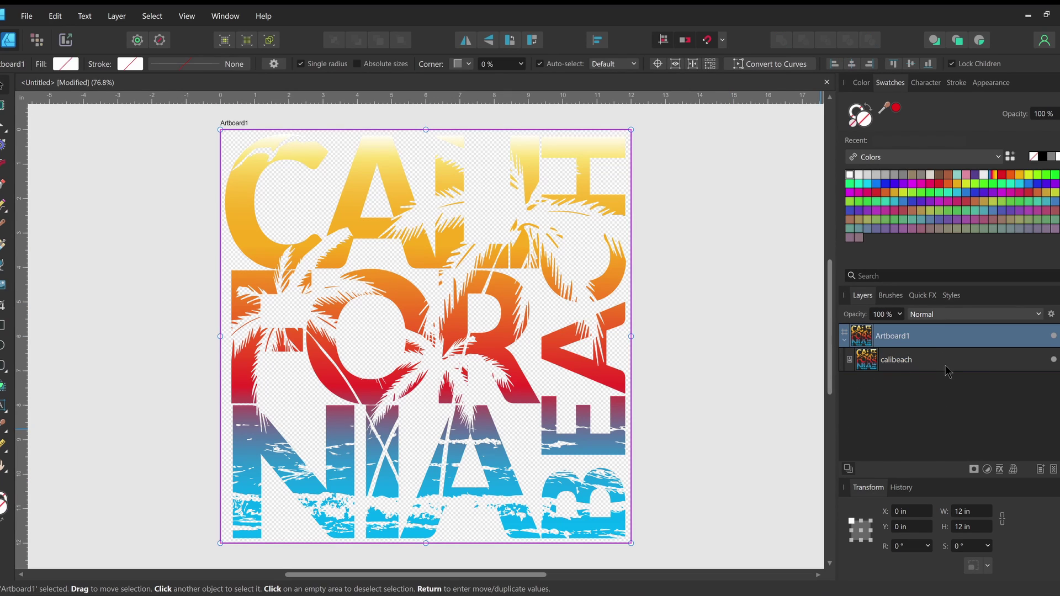
left_click(943, 363)
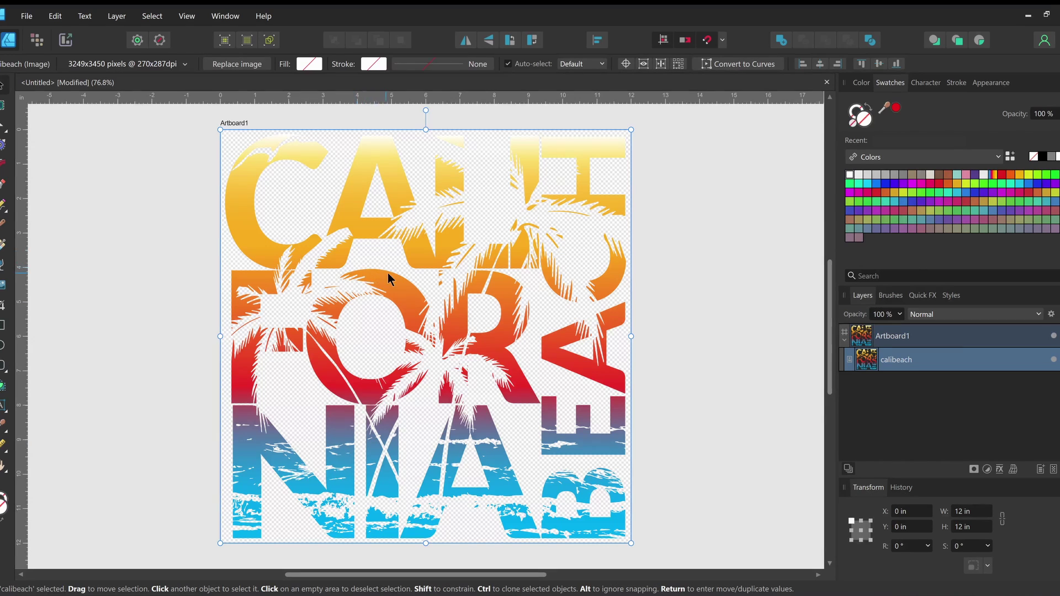
Step: Export the design as a PNG named beachdesign_12.00x12.00.png in the designs folder
left_click(26, 16)
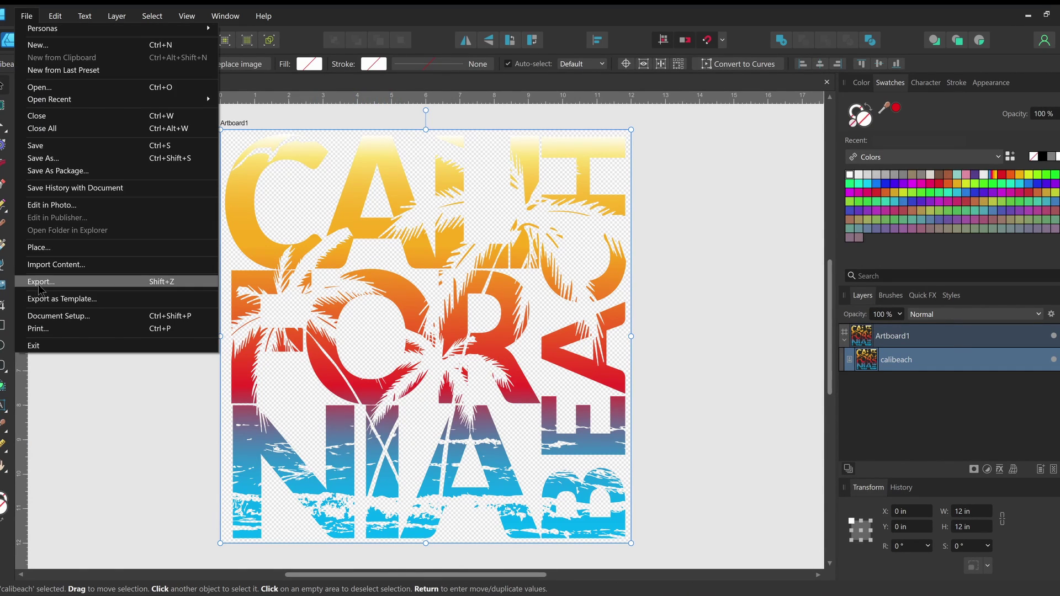
left_click(38, 281)
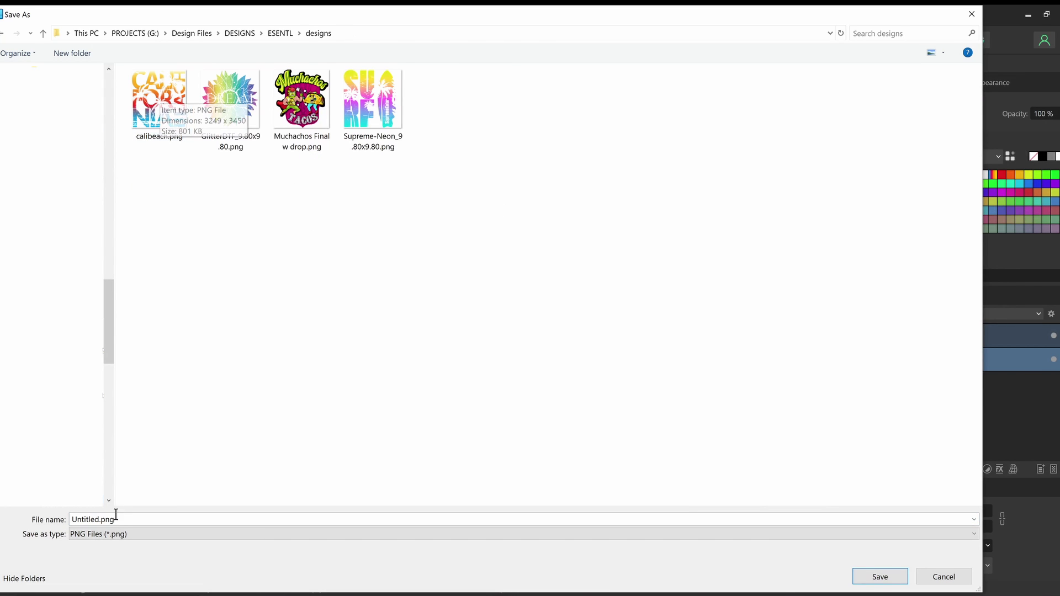
left_click(98, 519)
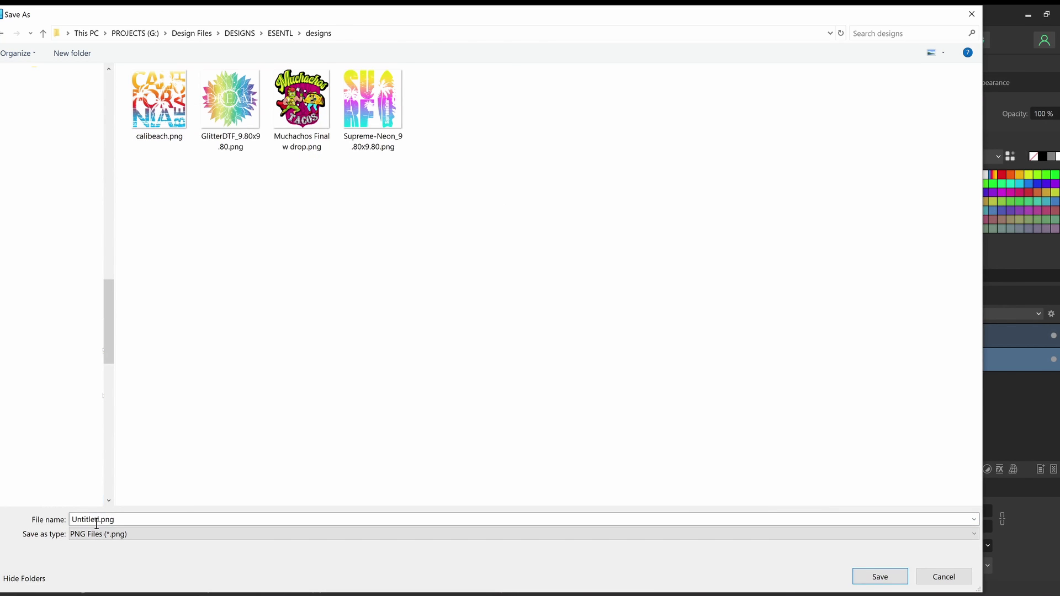
double_click(98, 519)
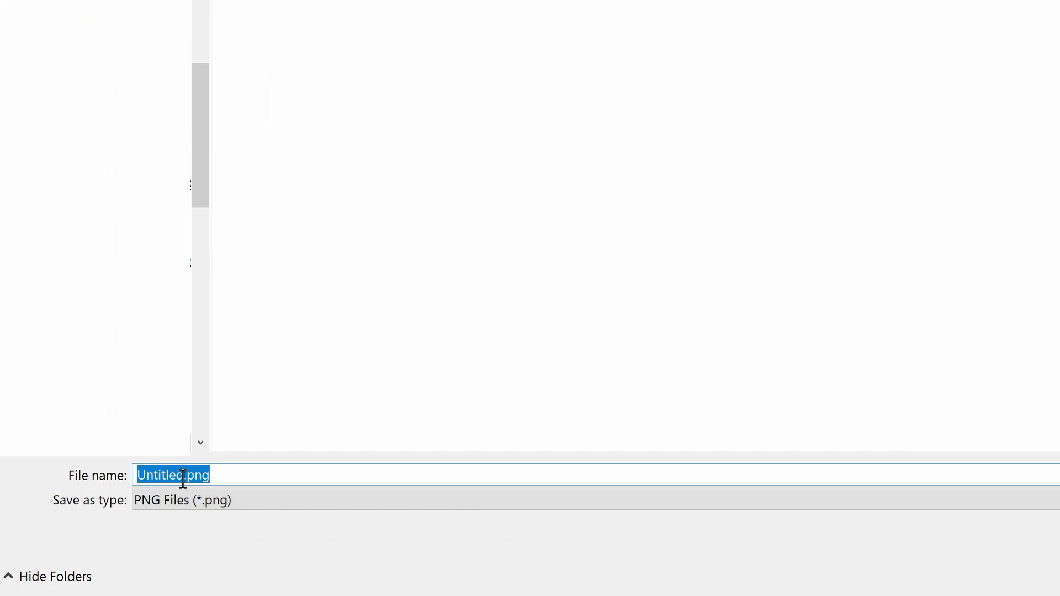
type("beach")
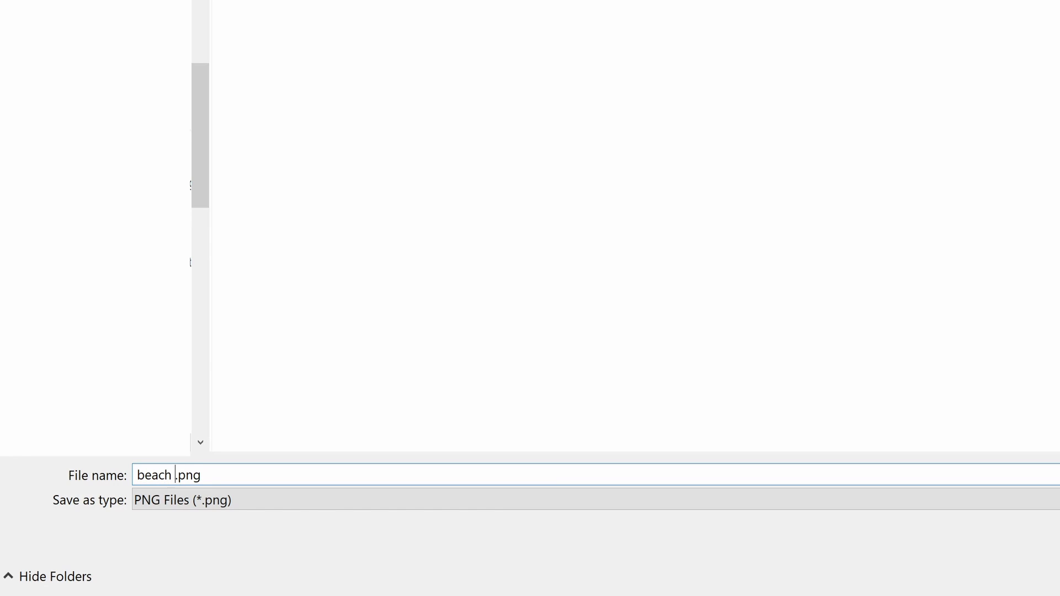
key("BackSpace")
type("design_12.00")
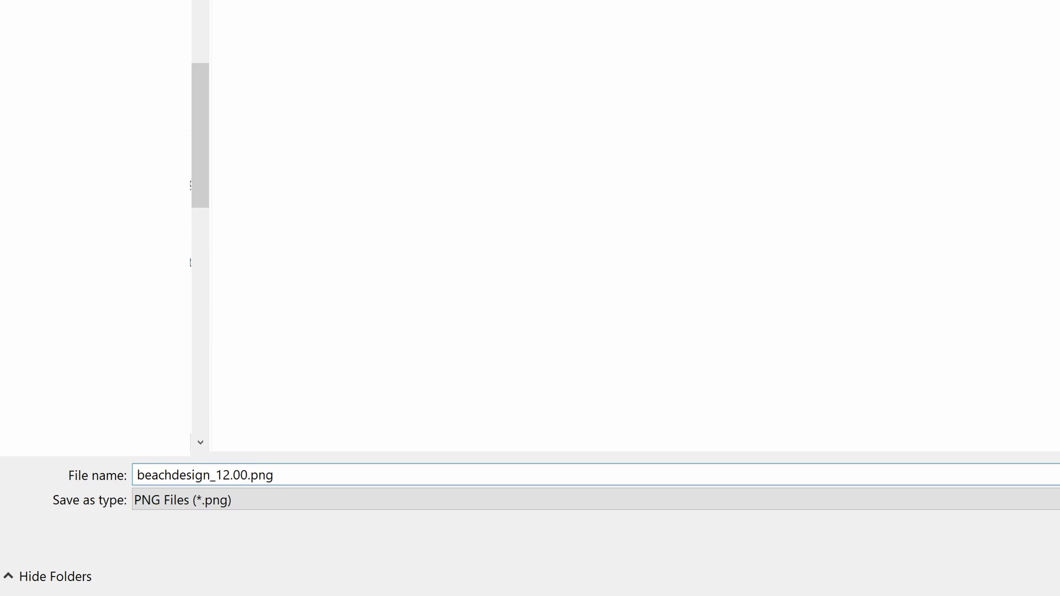
type("x12.00")
left_click(890, 578)
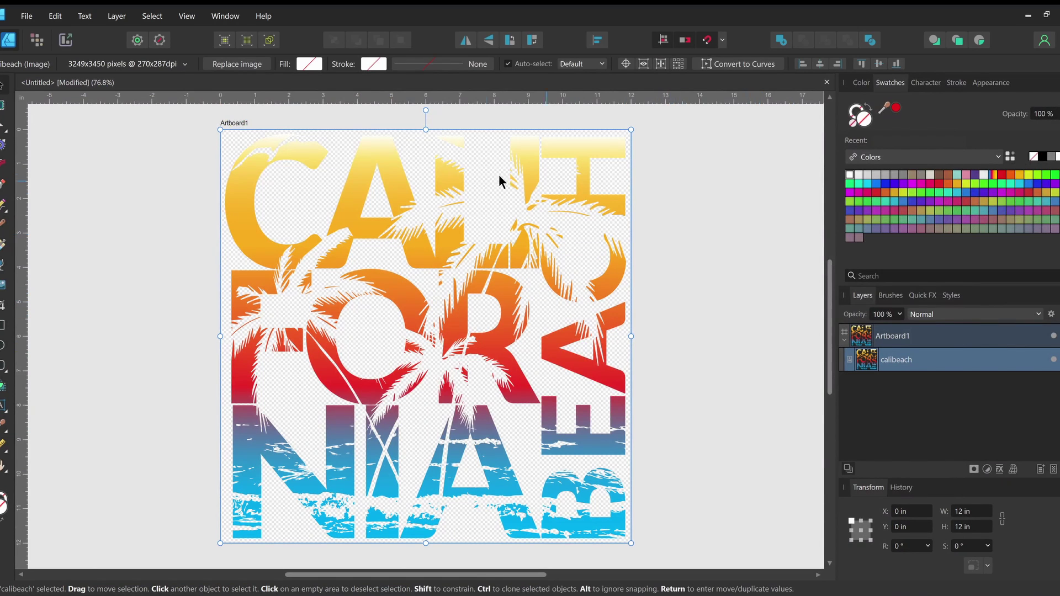
Step: Examine the empty margins between the beach artwork and the artboard's edges on every side
scroll(388, 120, "up", 4)
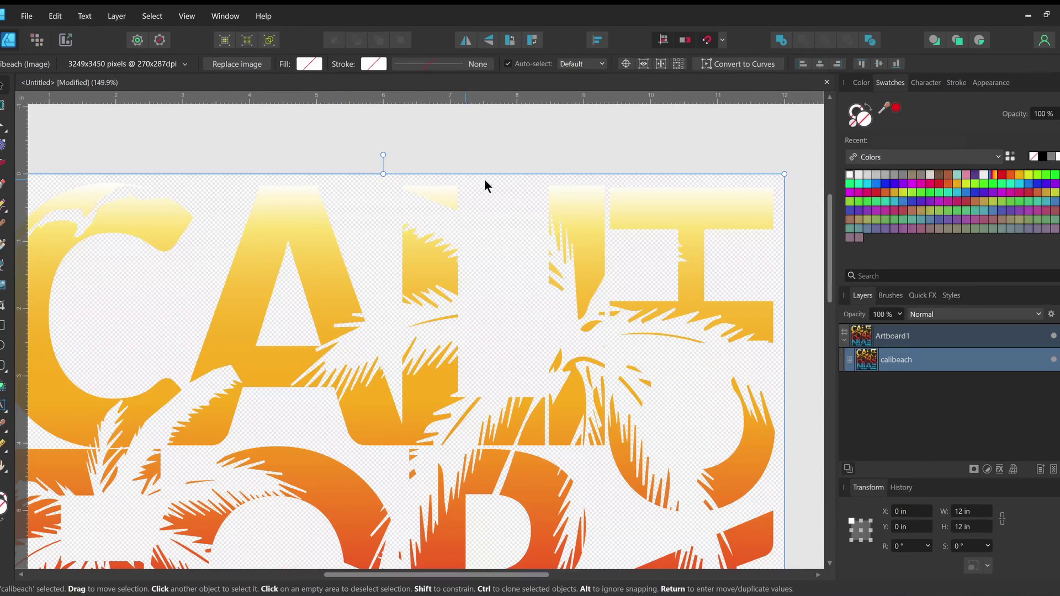
scroll(727, 369, "down", 5)
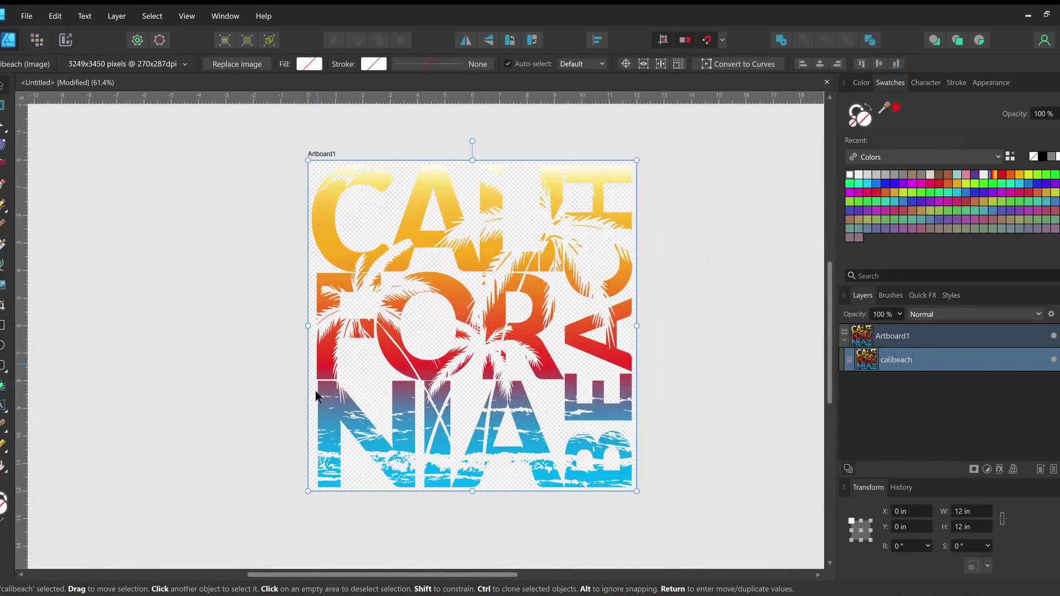
scroll(473, 486, "up", 5)
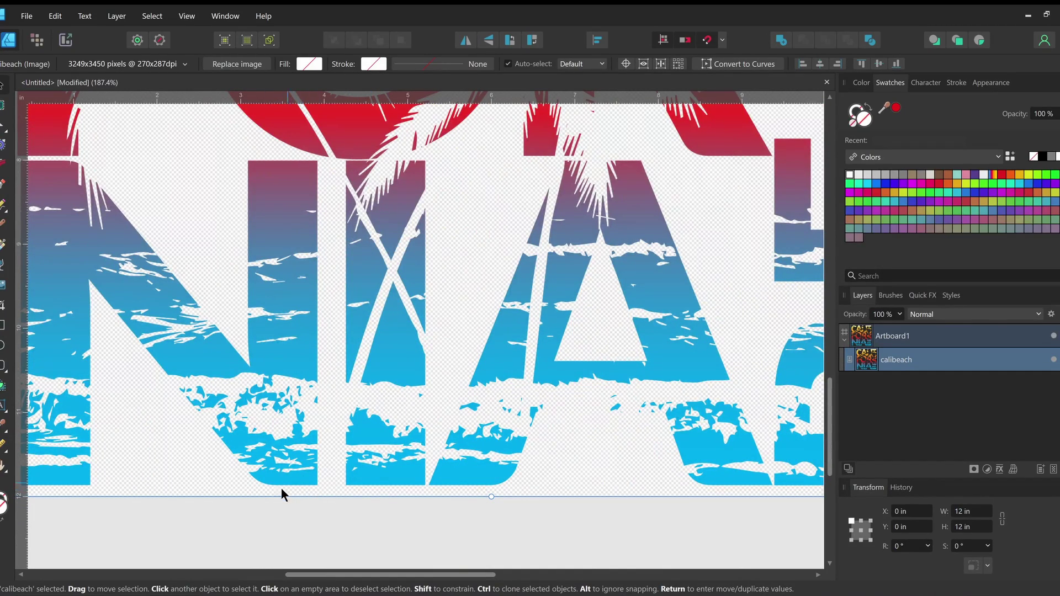
scroll(438, 484, "down", 3)
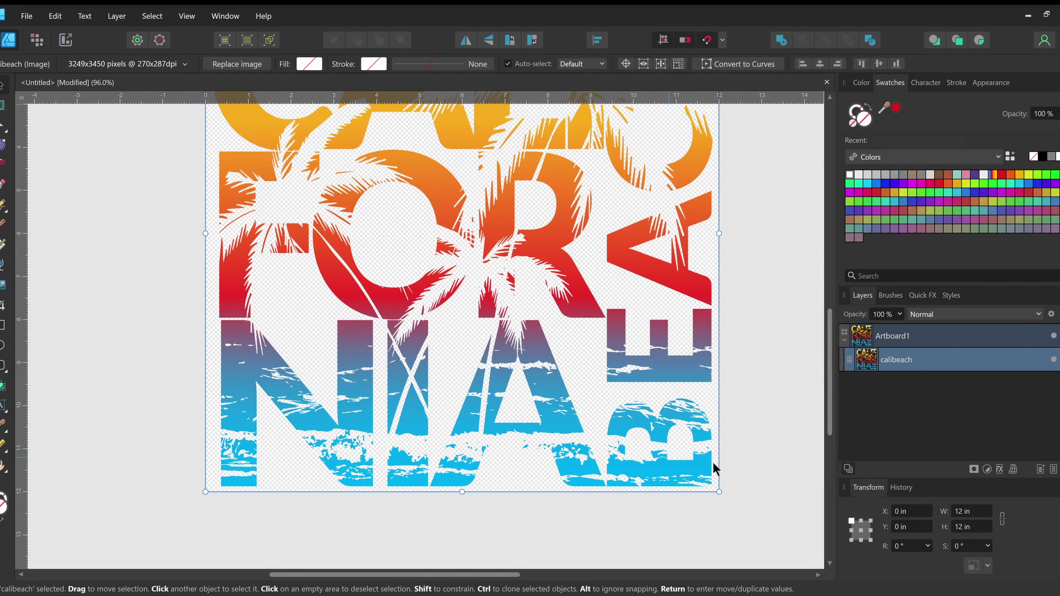
scroll(671, 219, "down", 3)
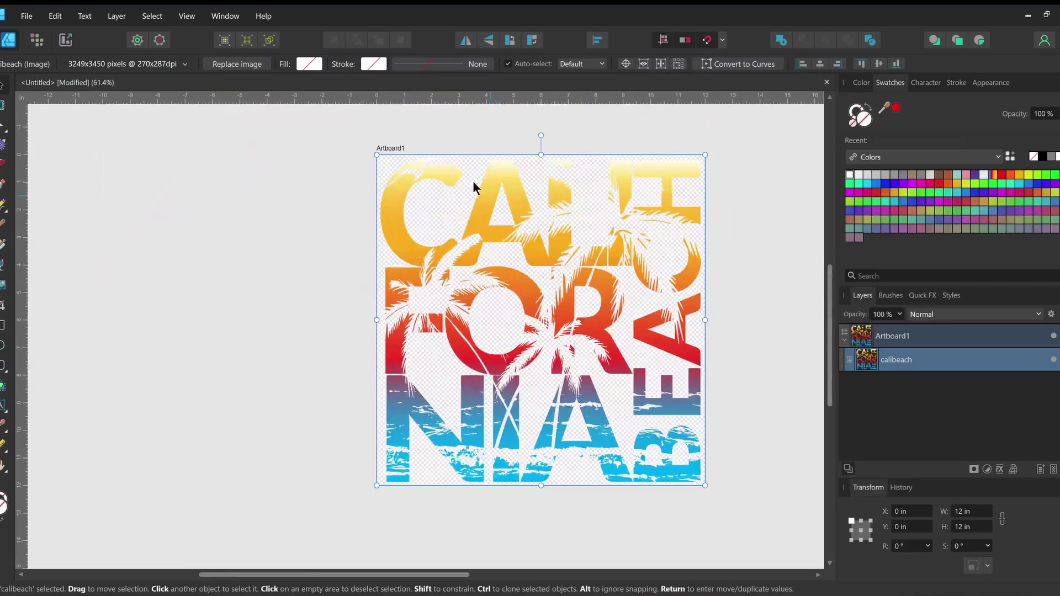
scroll(508, 167, "up", 4)
scroll(353, 267, "down", 2)
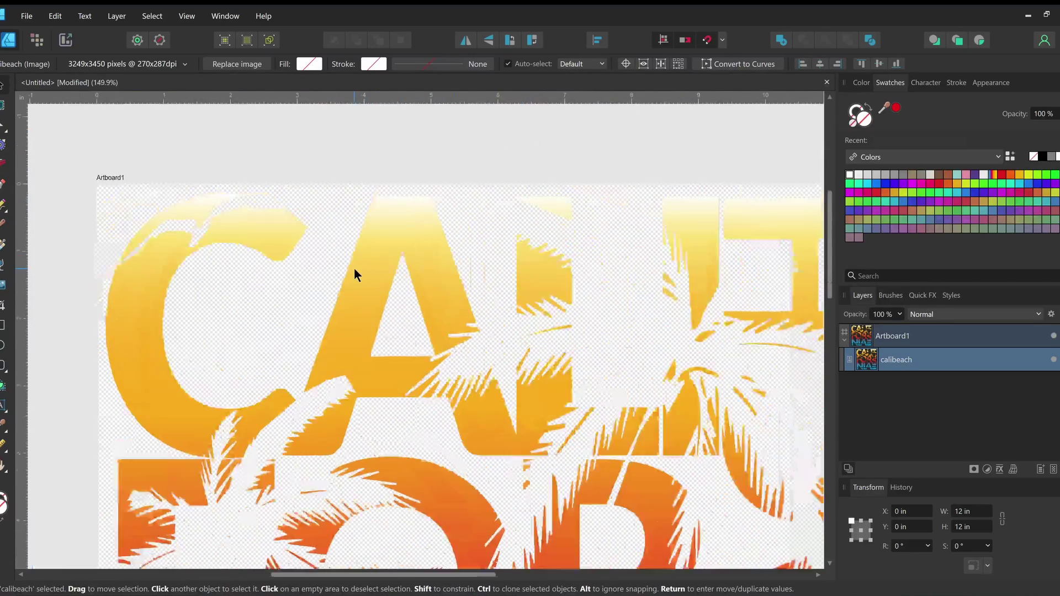
scroll(280, 436, "down", 3)
scroll(261, 419, "down", 2)
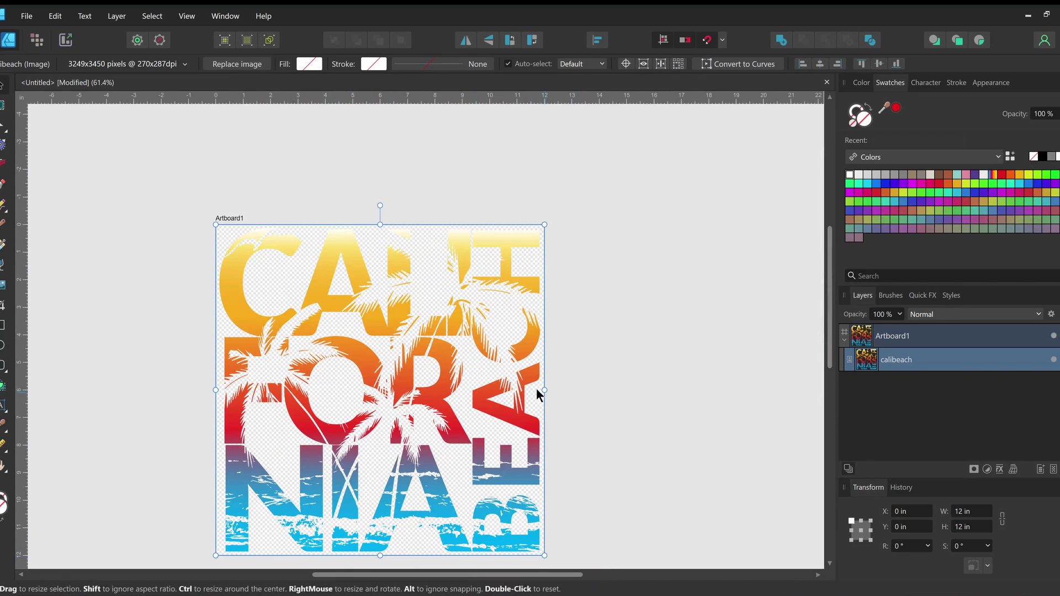
scroll(394, 386, "down", 1)
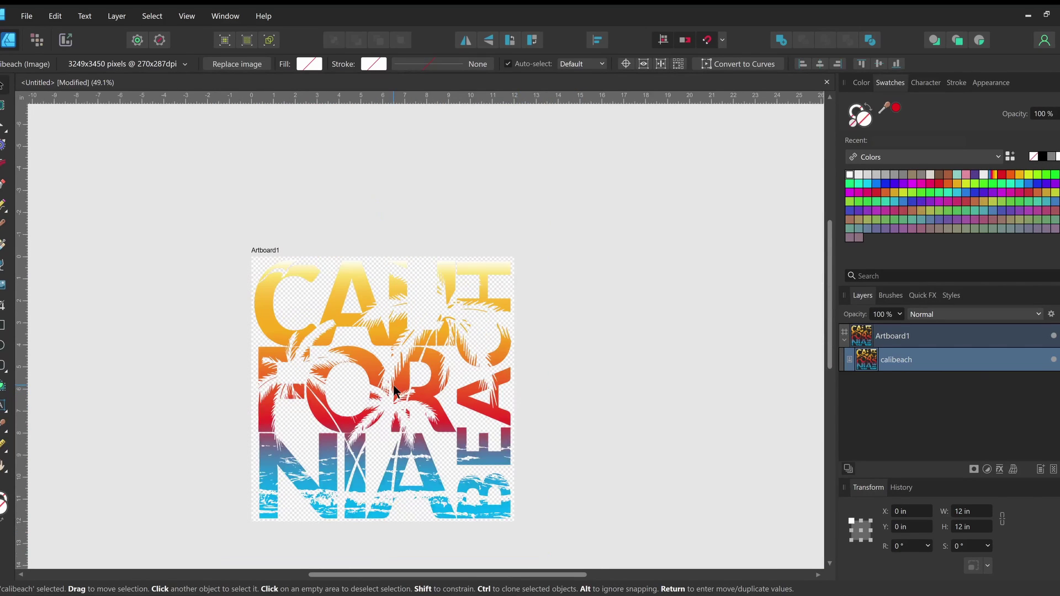
Step: Shrink the beach artwork proportionally to about 8.41 in square and centre it on the 12 × 12 in artboard
scroll(441, 369, "up", 1)
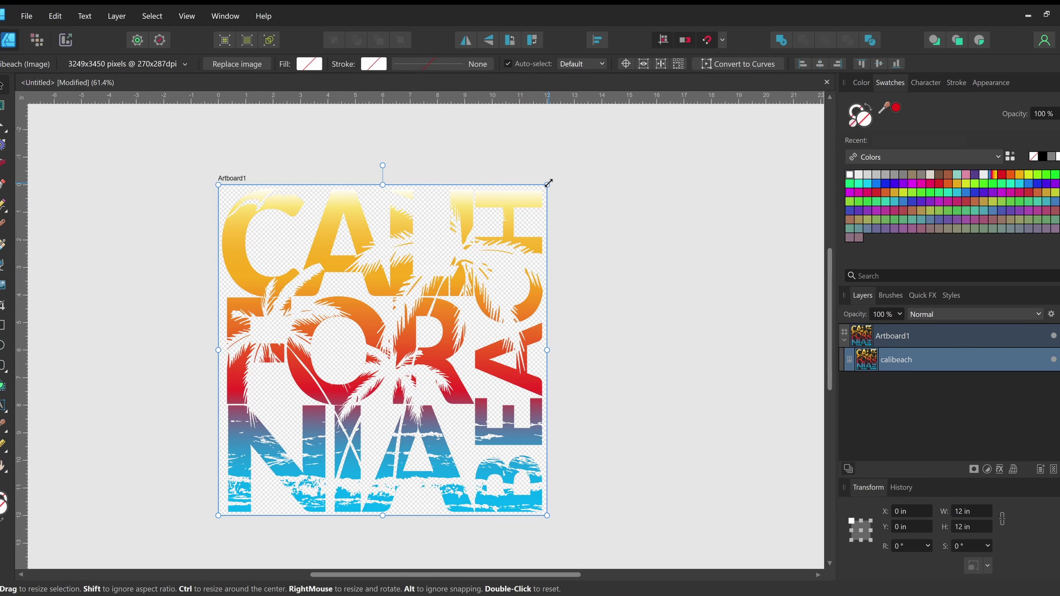
left_click_drag(548, 183, 449, 284)
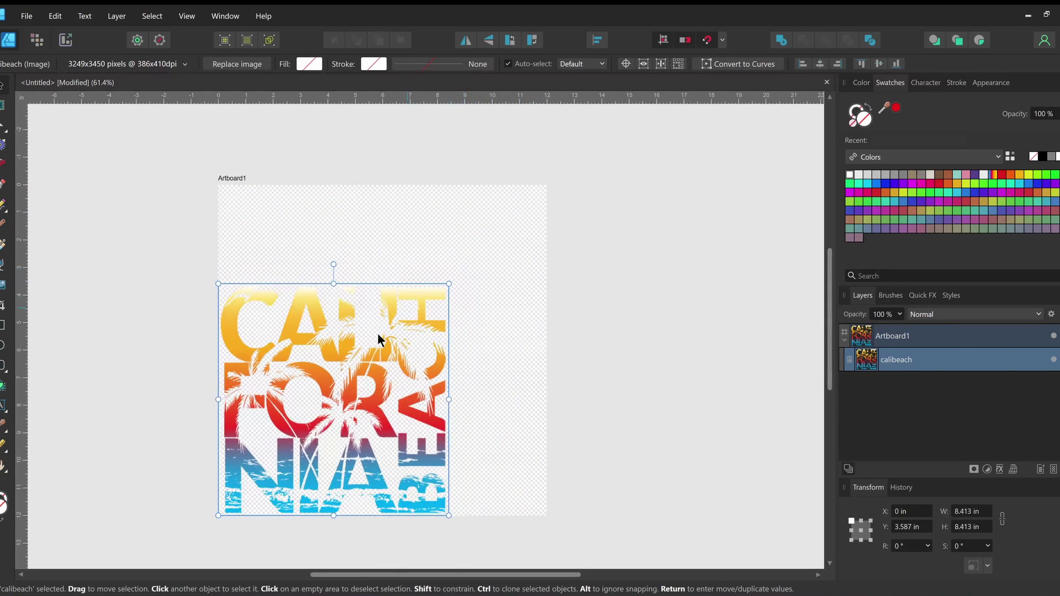
left_click_drag(356, 406, 435, 354)
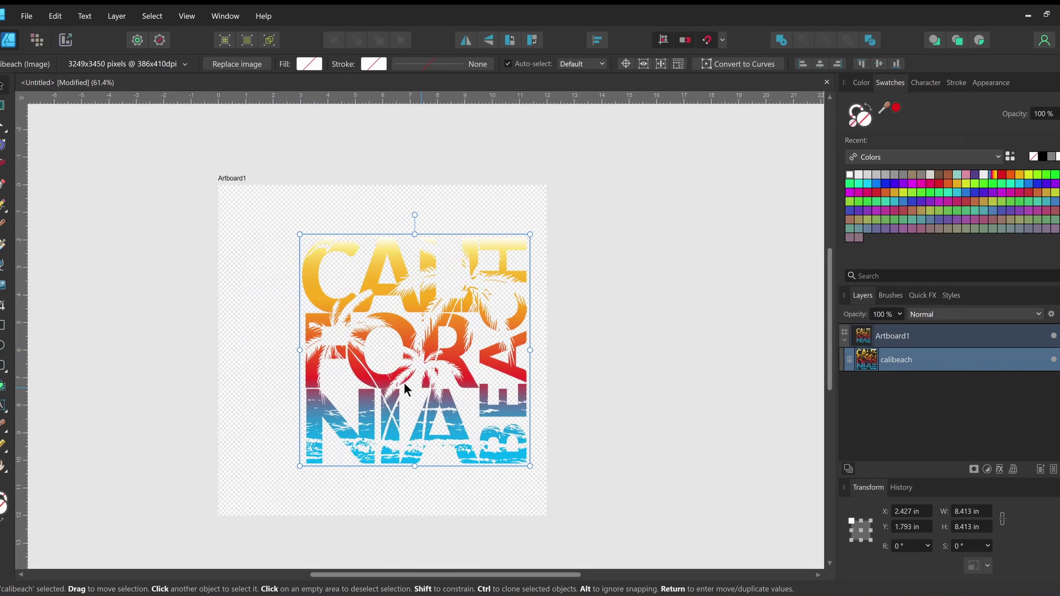
left_click_drag(405, 385, 387, 396)
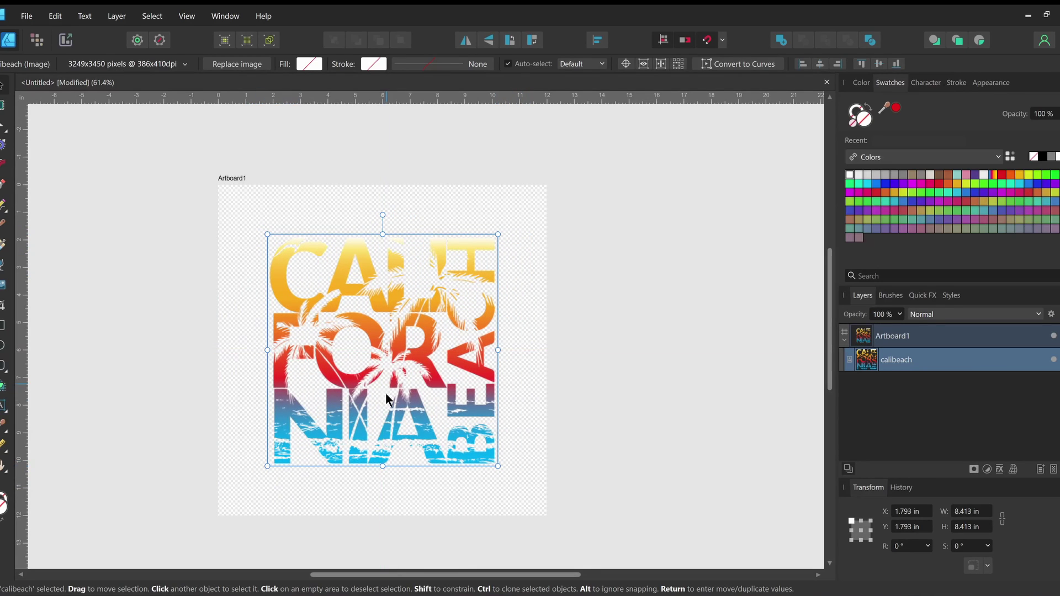
left_click(557, 286)
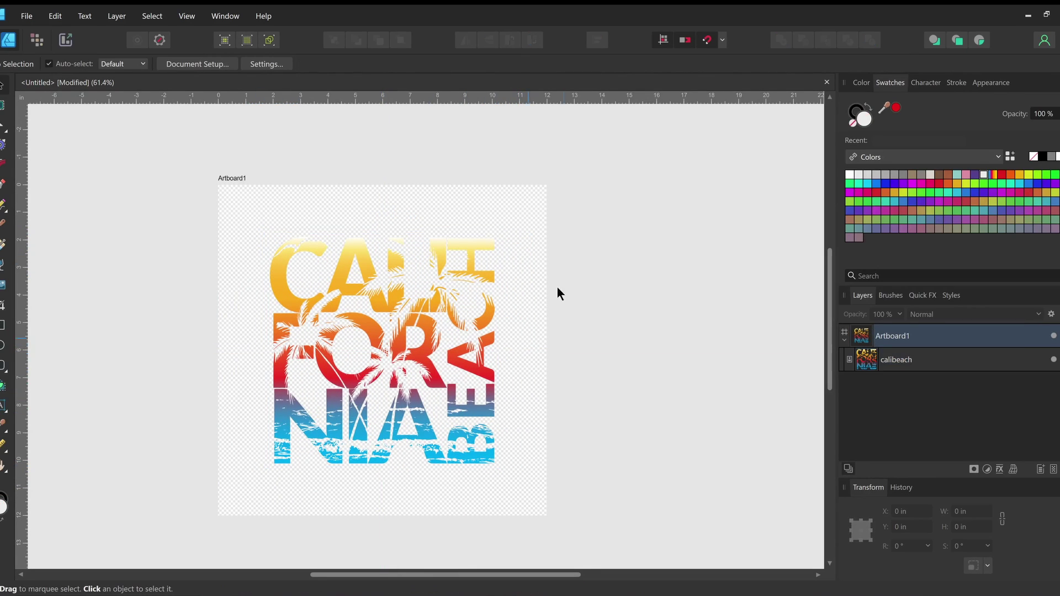
left_click(231, 178)
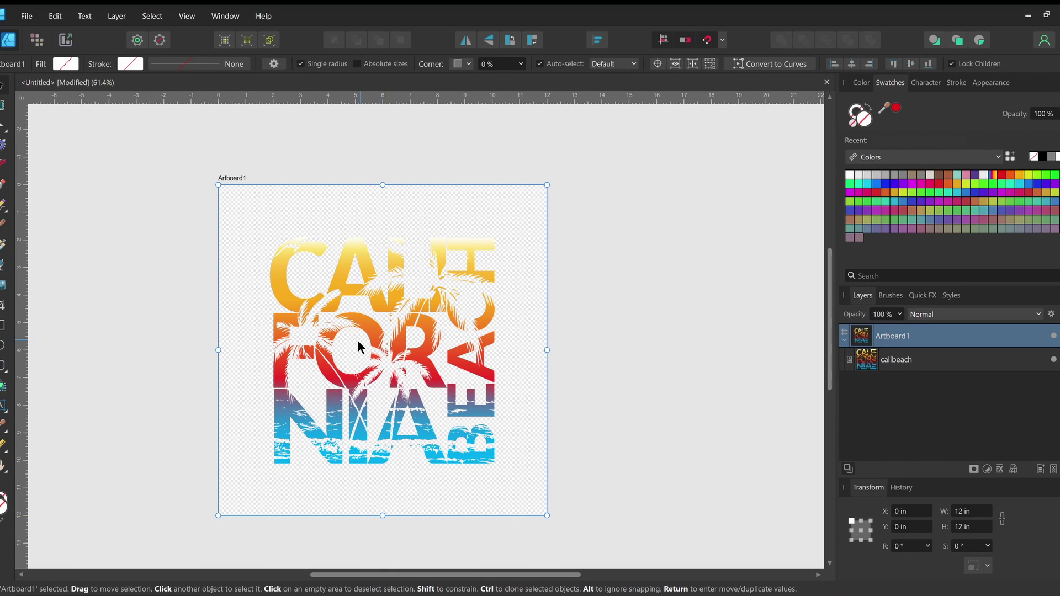
left_click(375, 334)
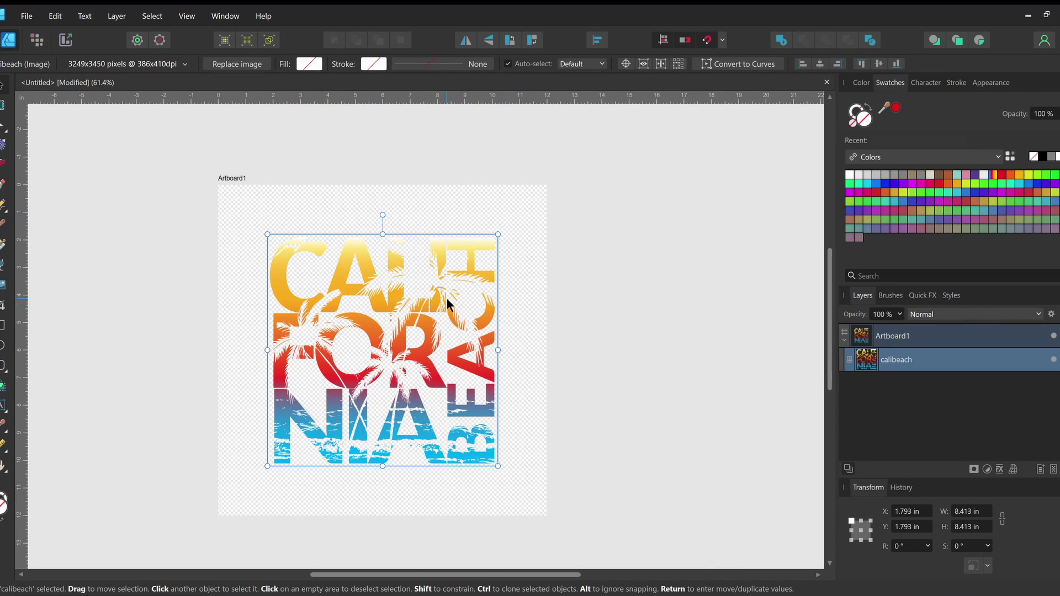
left_click(538, 267)
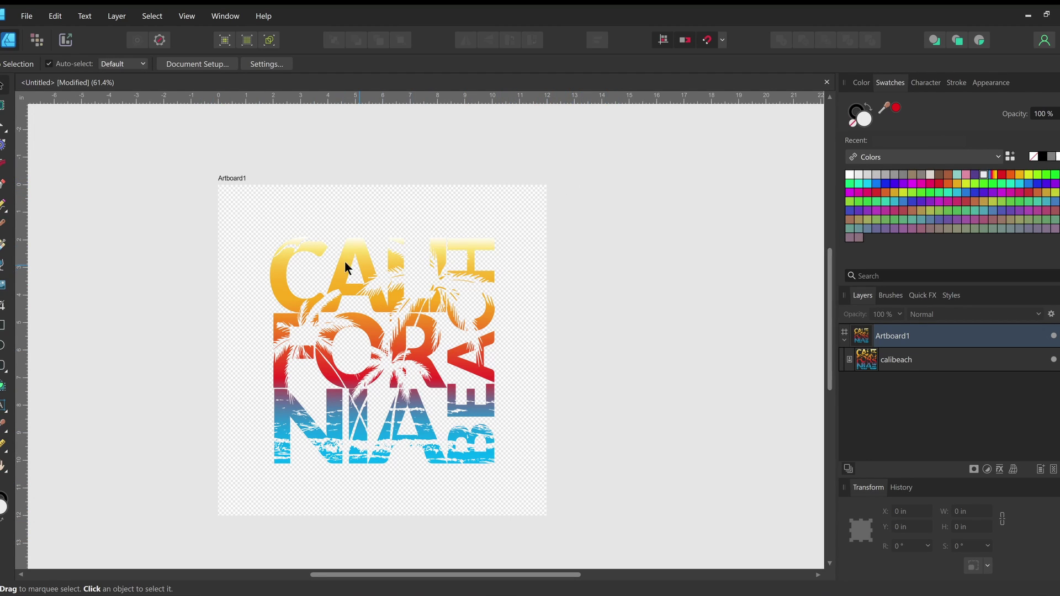
Step: Align the beach artwork with the artboard's upper-left corner and enlarge it to the full 12 × 12 in
left_click_drag(376, 329, 326, 286)
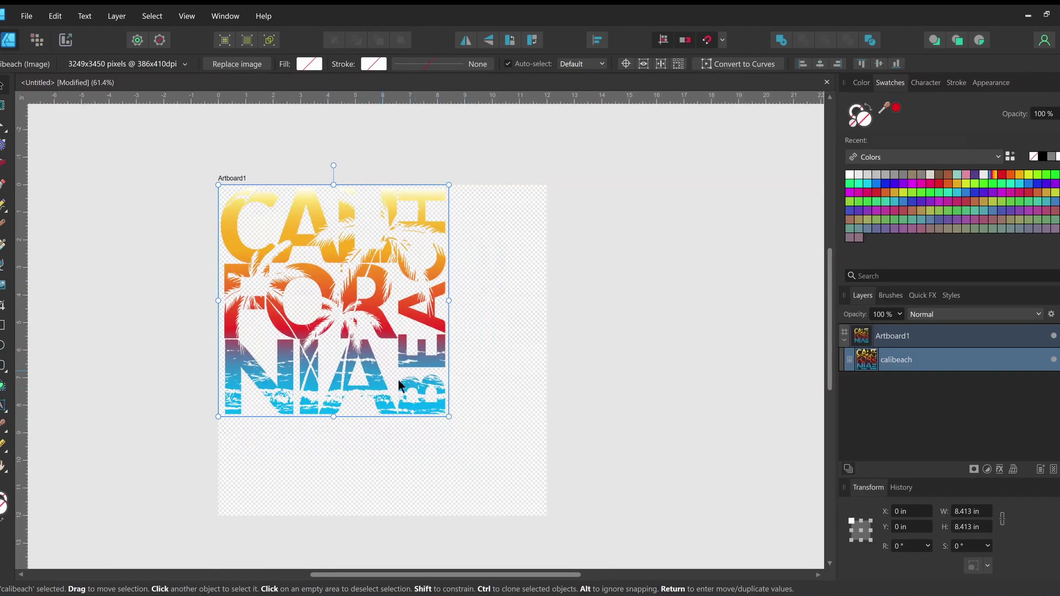
left_click_drag(449, 417, 547, 516)
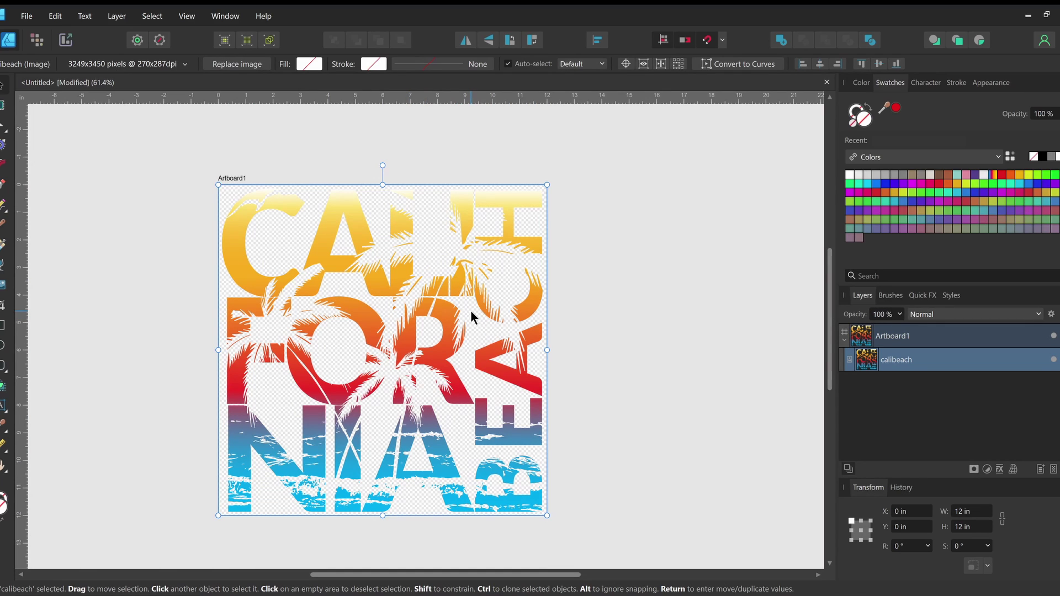
left_click(578, 331)
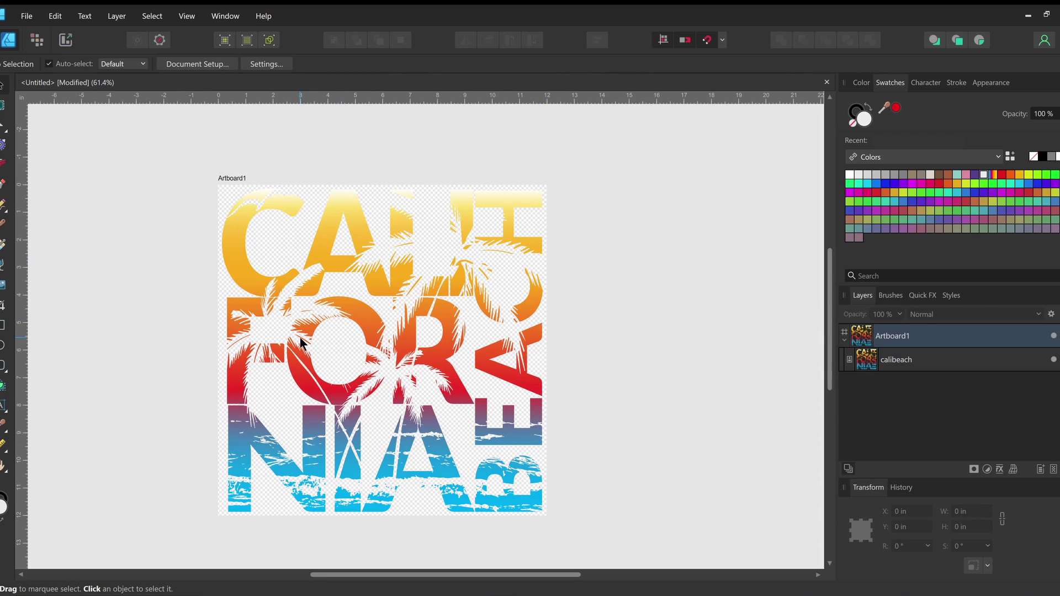
Step: Delete the beach artwork, paste the GlitterDTF_9.80x9.80 image in its place and move it near the artboard's centre
left_click(339, 315)
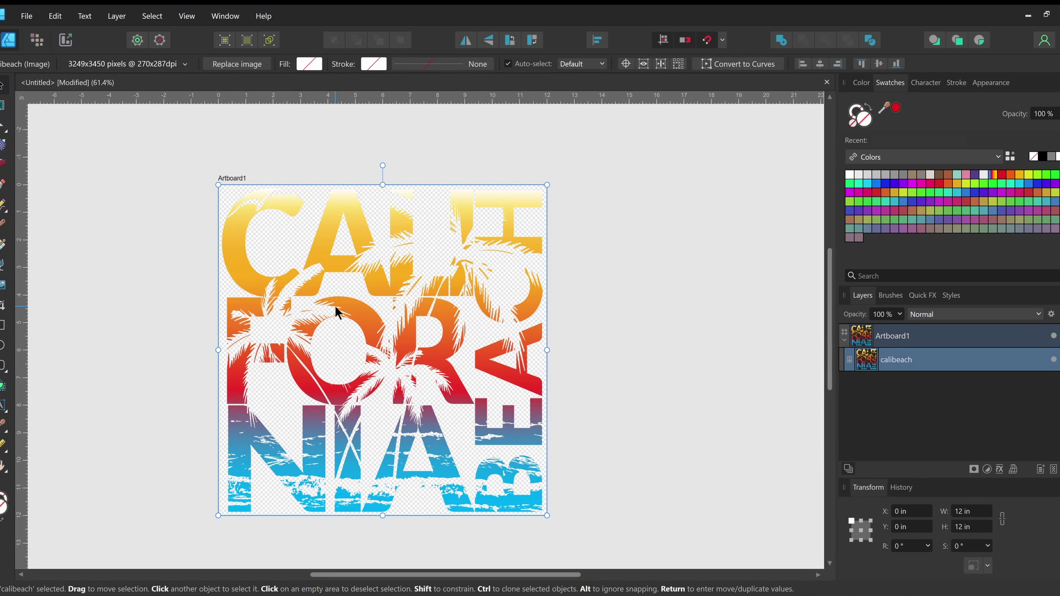
key("Delete")
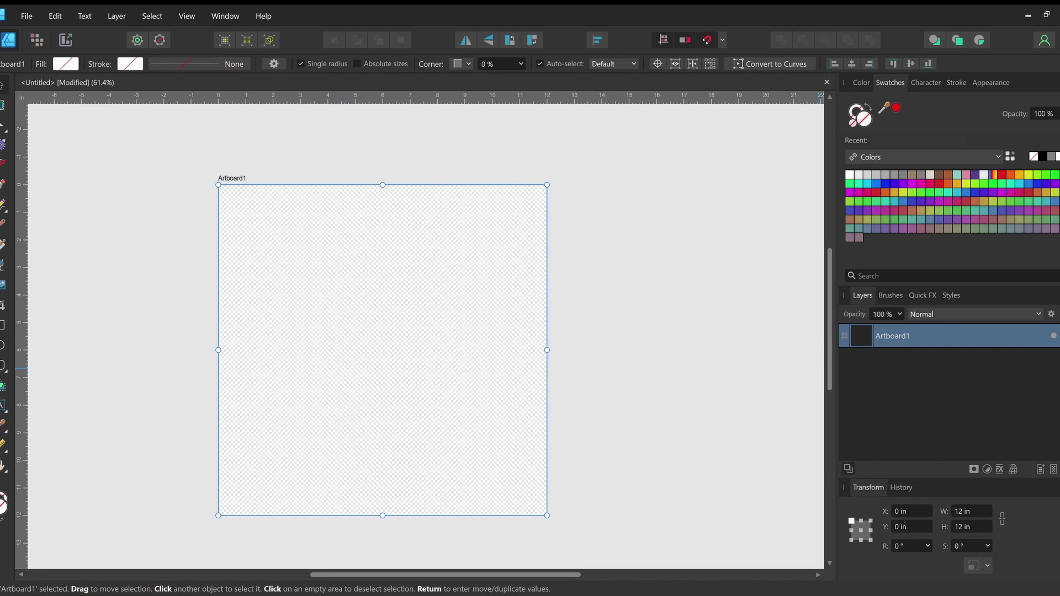
key("ctrl+v")
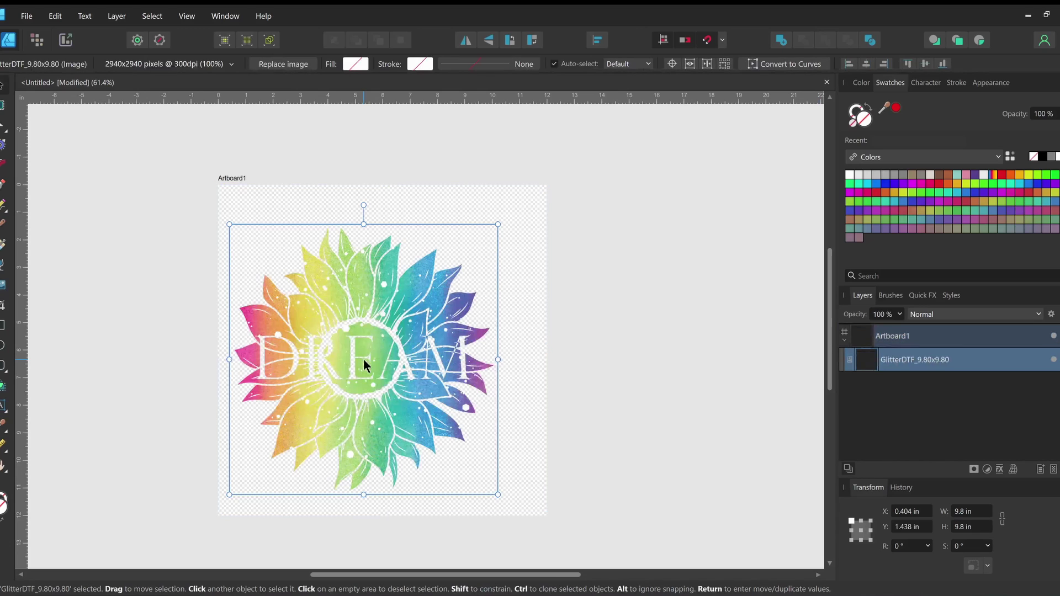
left_click_drag(366, 359, 390, 353)
left_click(615, 345)
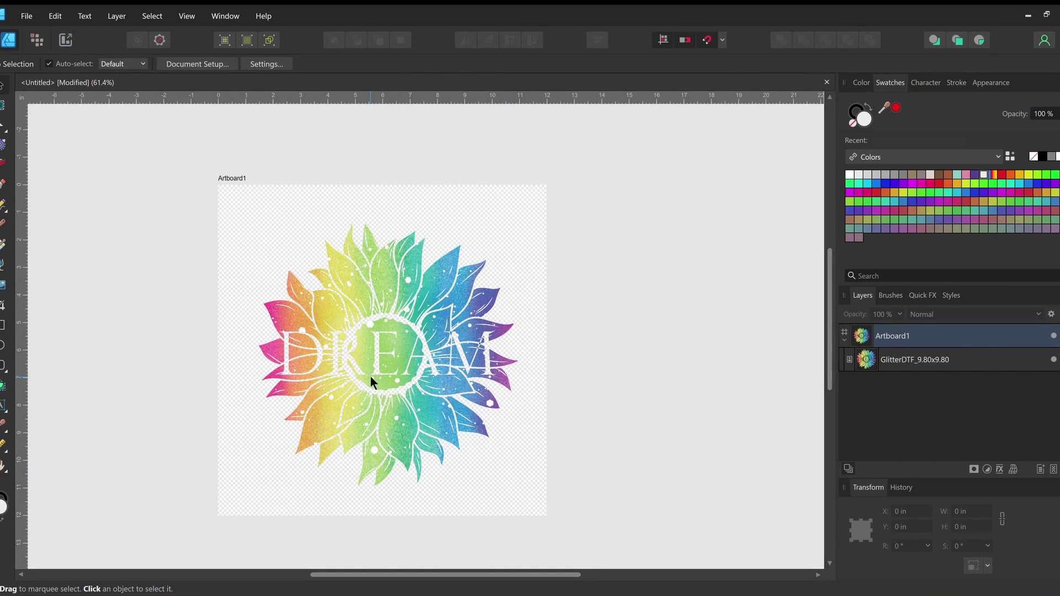
Step: Align the sunflower image with the artboard's upper-left corner and enlarge it to fill the full 12 × 12 in
left_click(382, 361)
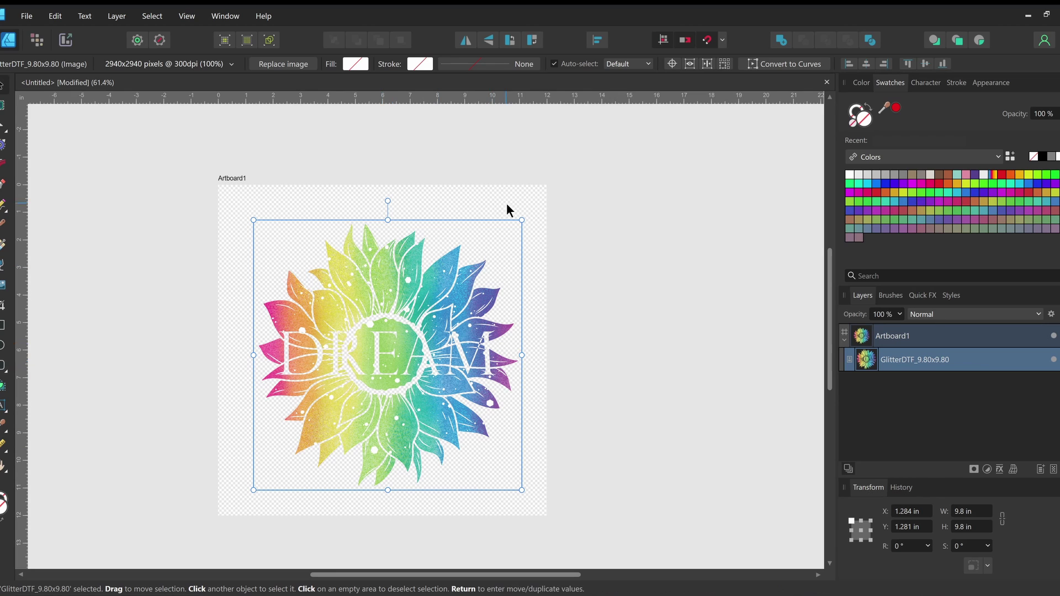
left_click_drag(396, 376, 361, 342)
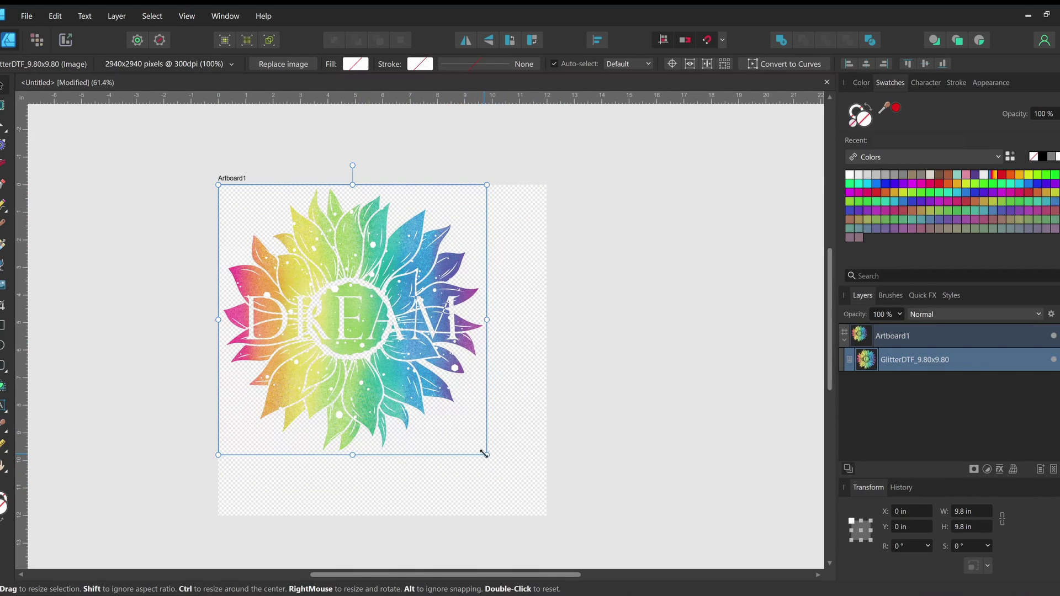
left_click_drag(486, 455, 547, 515)
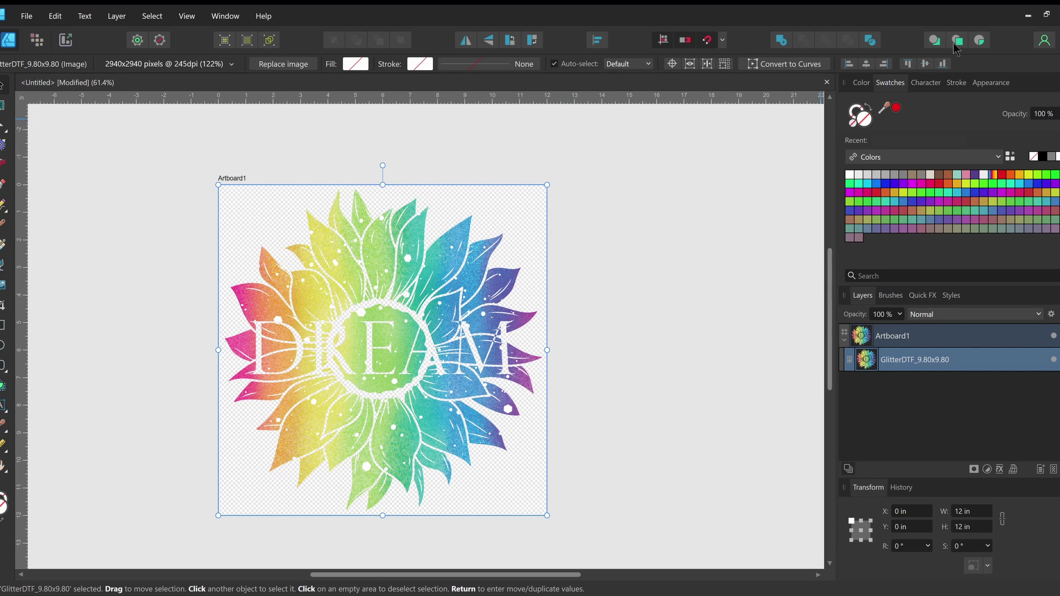
Step: Switch to the Supreme Pro hot peel transfer order page in the browser and add GlitterDTF_9.80x9.80.png as the front-side file
left_click(1030, 17)
scroll(623, 448, "down", 3)
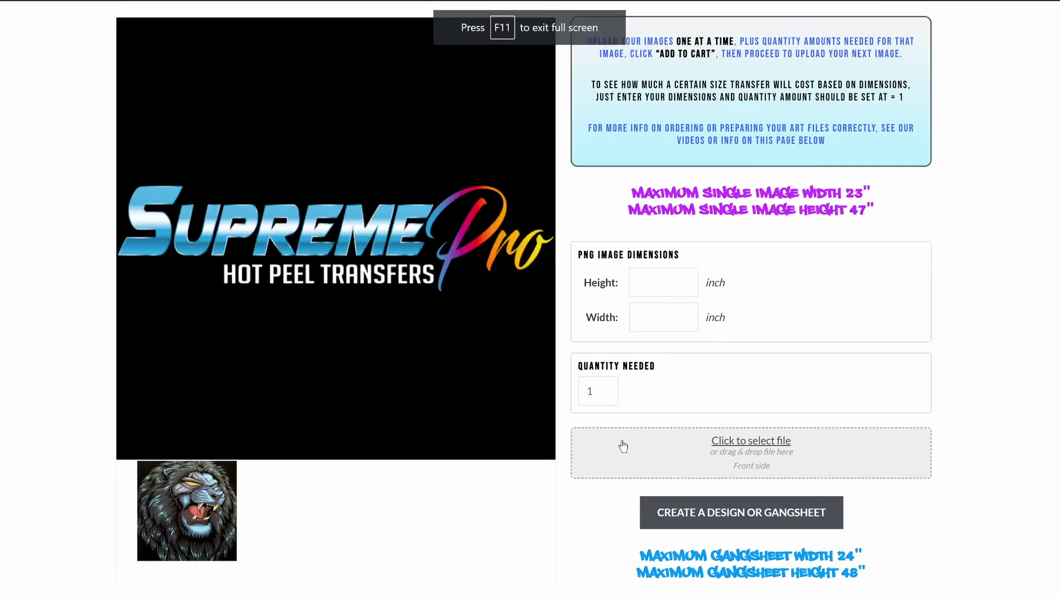
scroll(634, 433, "up", 3)
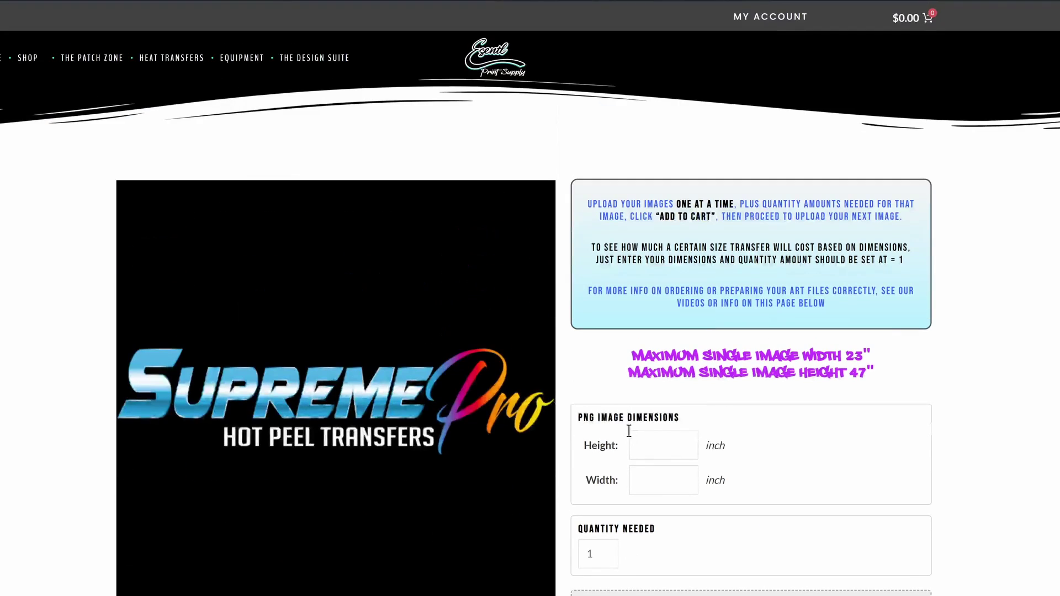
scroll(629, 430, "down", 3)
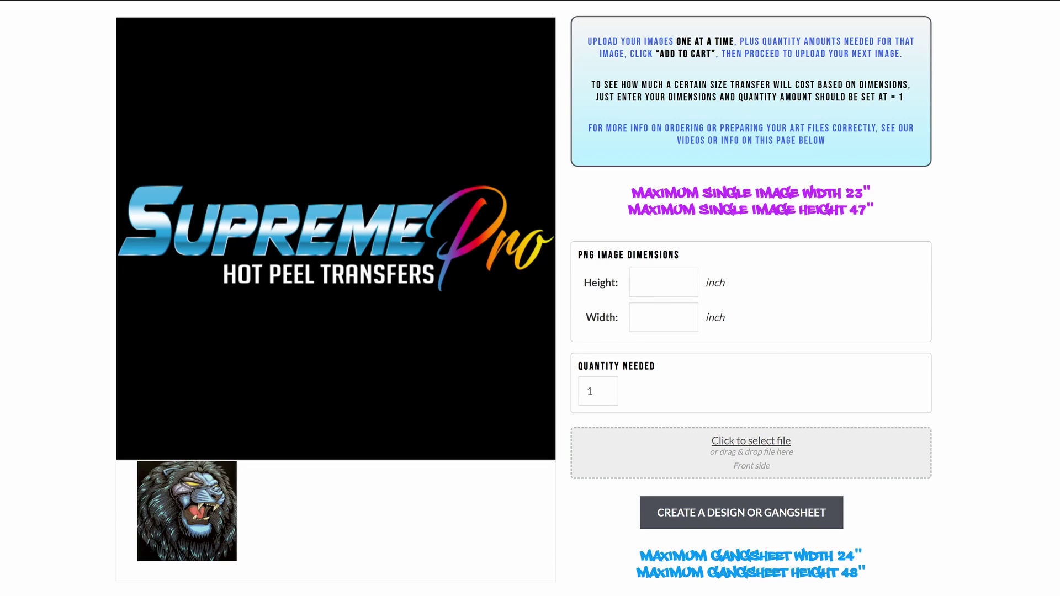
left_click_drag(1059, 409, 728, 456)
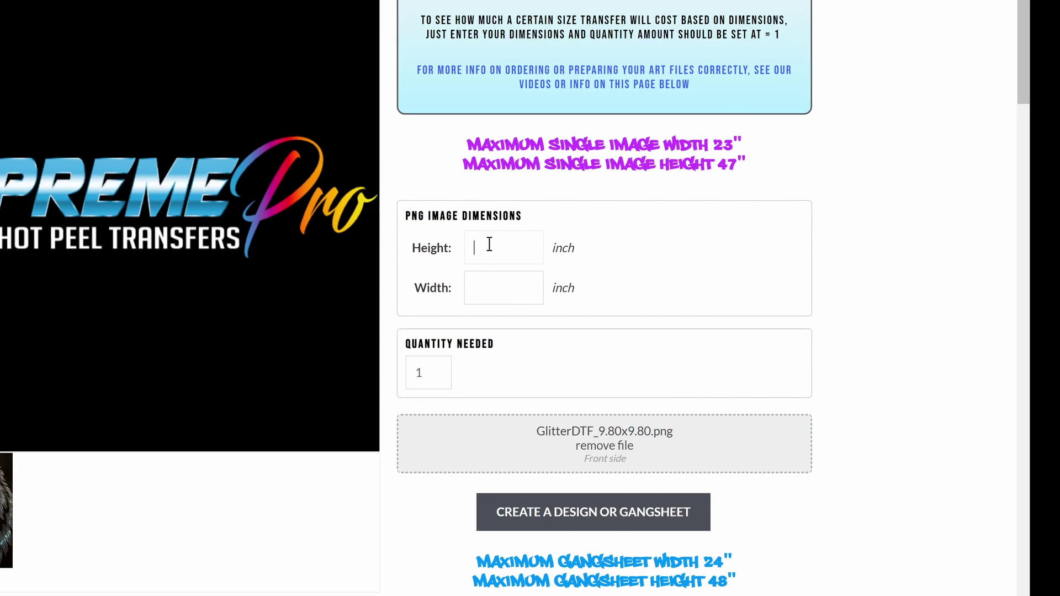
Step: Set the PNG image's height and width to 9.80 inches each and the quantity needed to 10
type("9.80")
left_click(494, 289)
type("9.80")
left_click(428, 367)
left_click_drag(429, 372, 406, 381)
Step: Add the ten 9.80 × 9.80 in GlitterDTF transfers to the cart and dismiss the confirmation
scroll(563, 371, "down", 3)
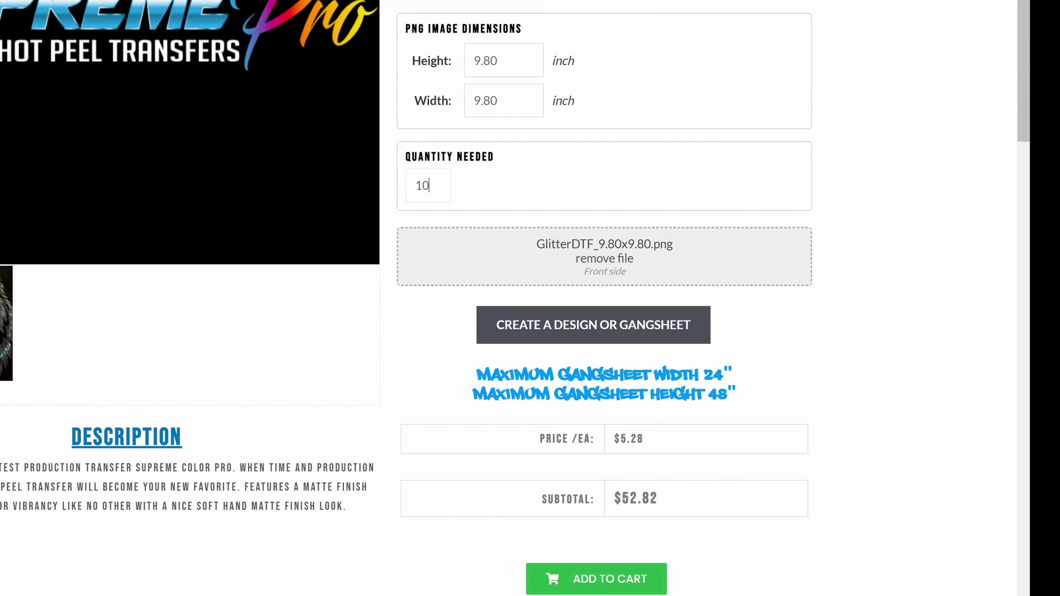
left_click(596, 577)
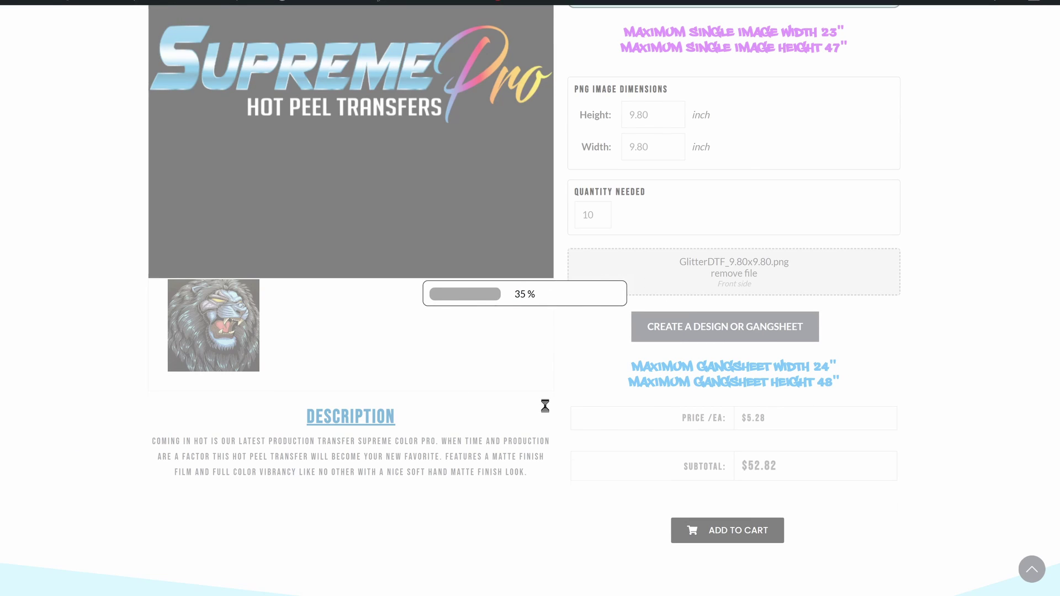
scroll(689, 366, "up", 3)
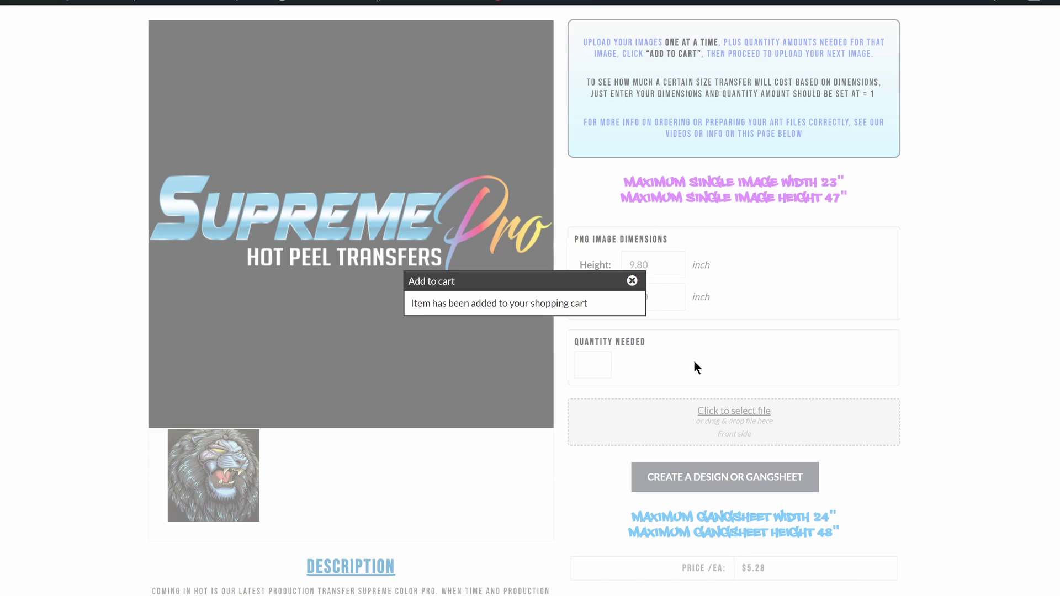
left_click(633, 281)
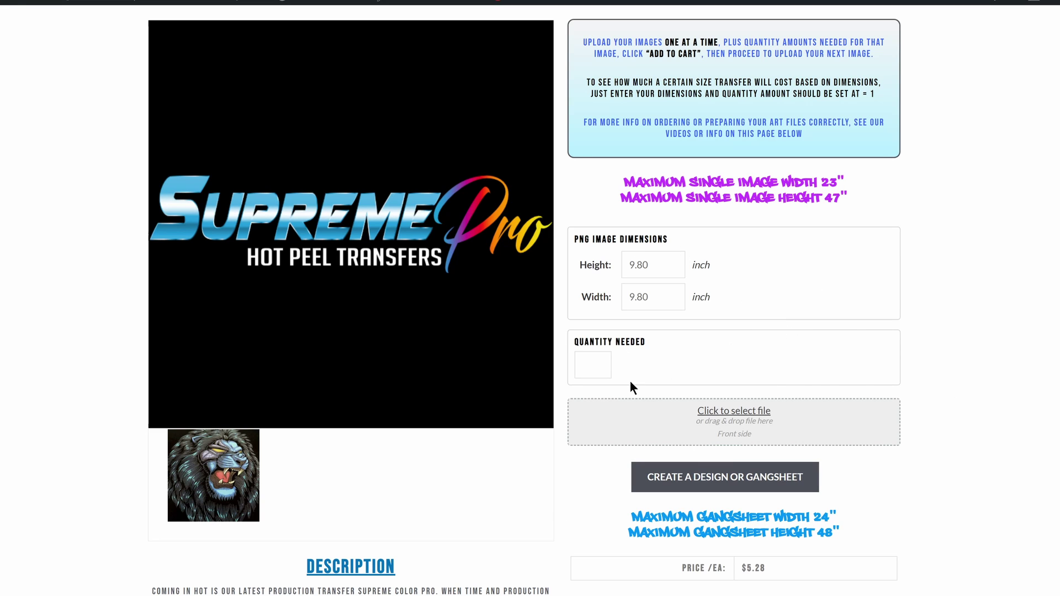
Step: Bring up the designs folder beside the order form and add beachdesign_12.00x12.00.png as the front-side file
scroll(677, 429, "down", 3)
scroll(683, 349, "up", 3)
key("alt+Tab")
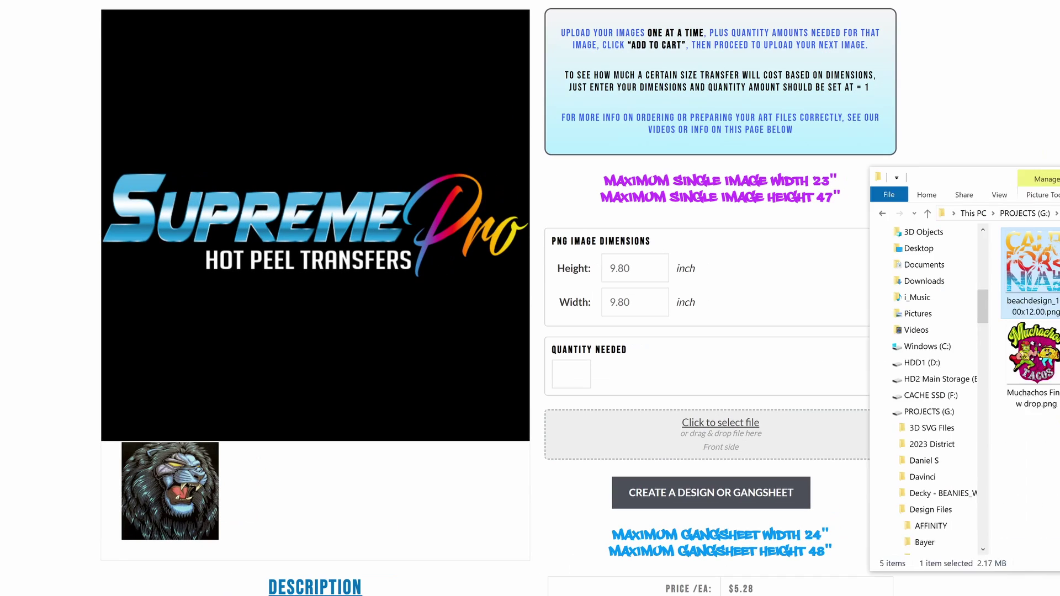
left_click_drag(961, 178, 855, 178)
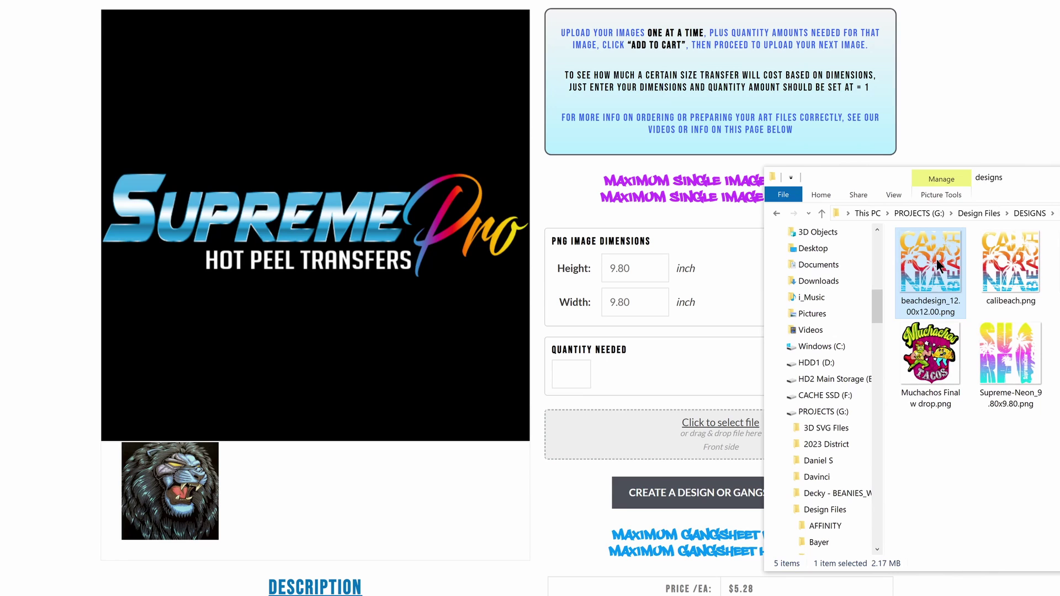
left_click_drag(937, 259, 638, 430)
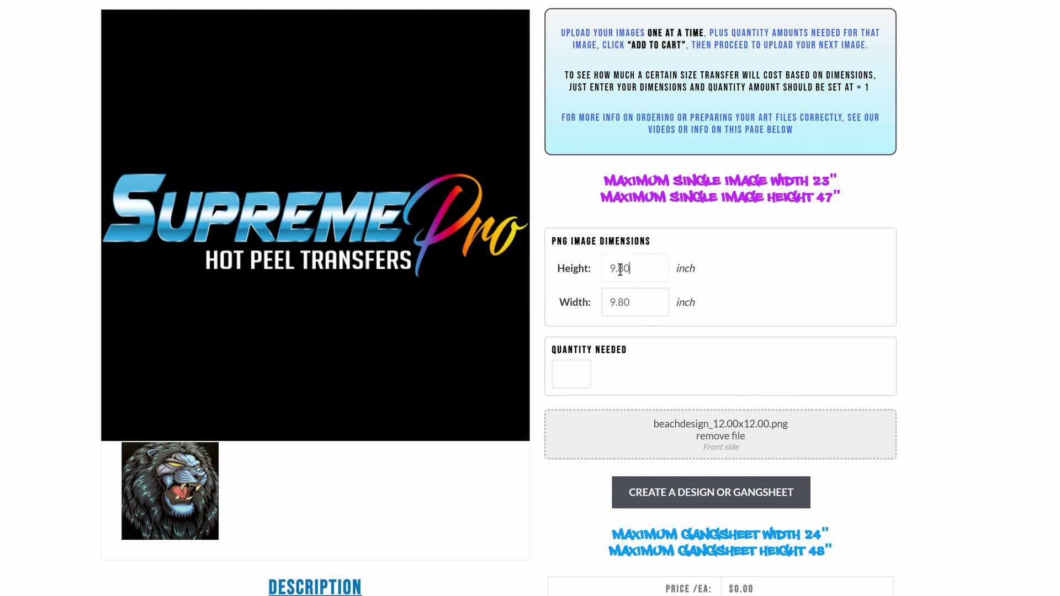
Step: Set the beach design's height and width to 12 inches each and the quantity needed to 15
left_click_drag(635, 269, 588, 273)
type("12")
left_click_drag(634, 302, 597, 307)
type("12")
left_click(574, 379)
type("15")
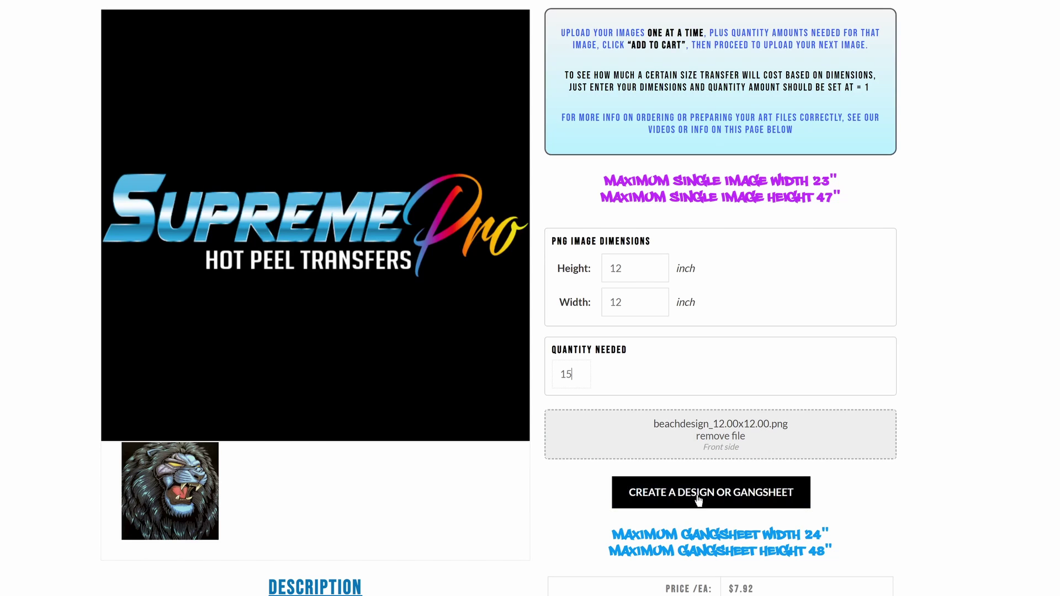
Step: Add the fifteen 12 × 12 in beach design transfers to the cart and dismiss the confirmation
scroll(610, 513, "down", 3)
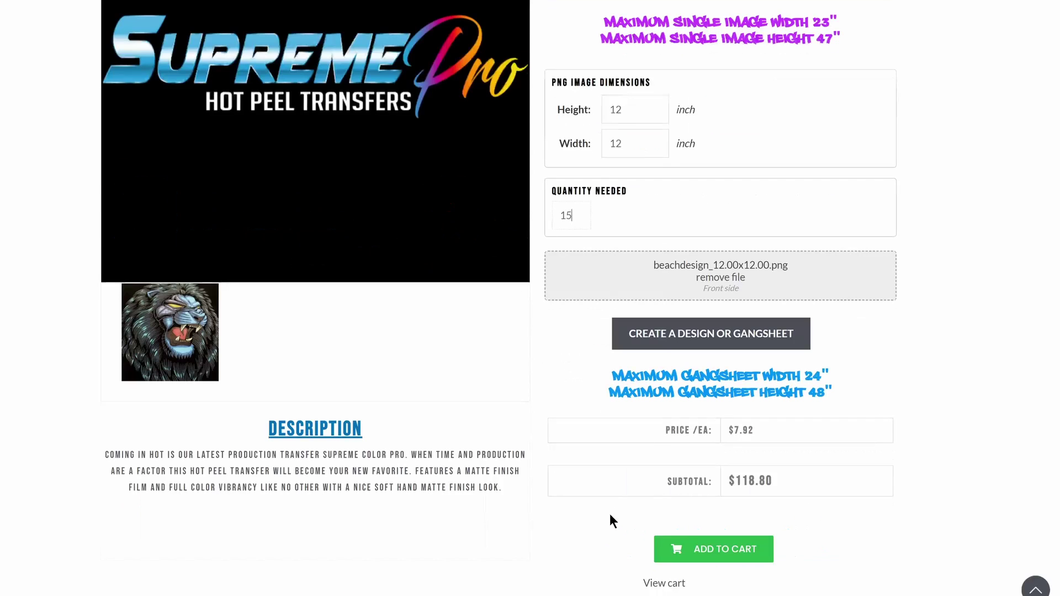
left_click(716, 549)
scroll(496, 303, "up", 3)
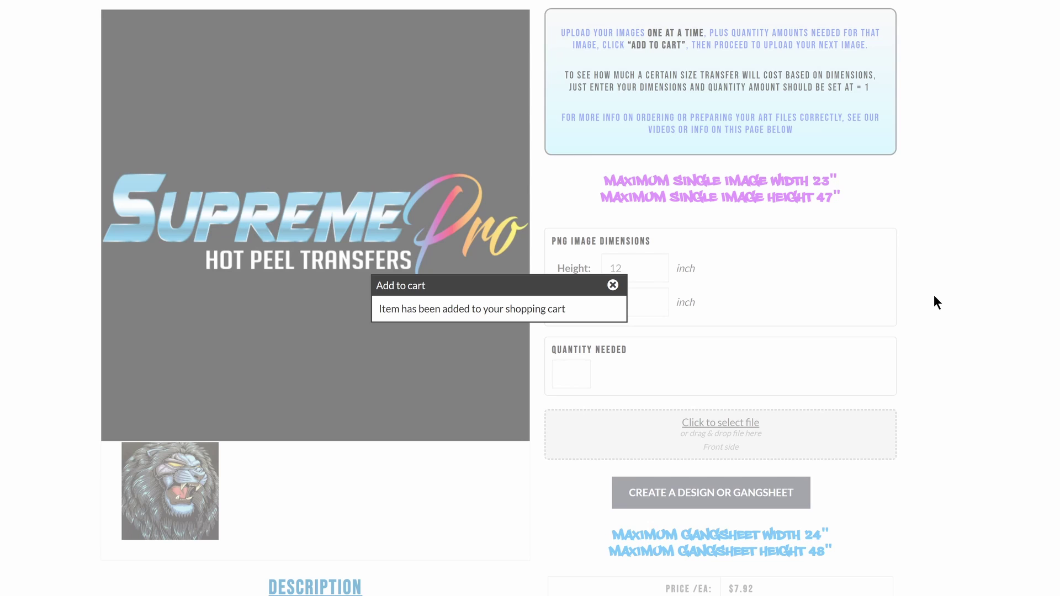
left_click(613, 286)
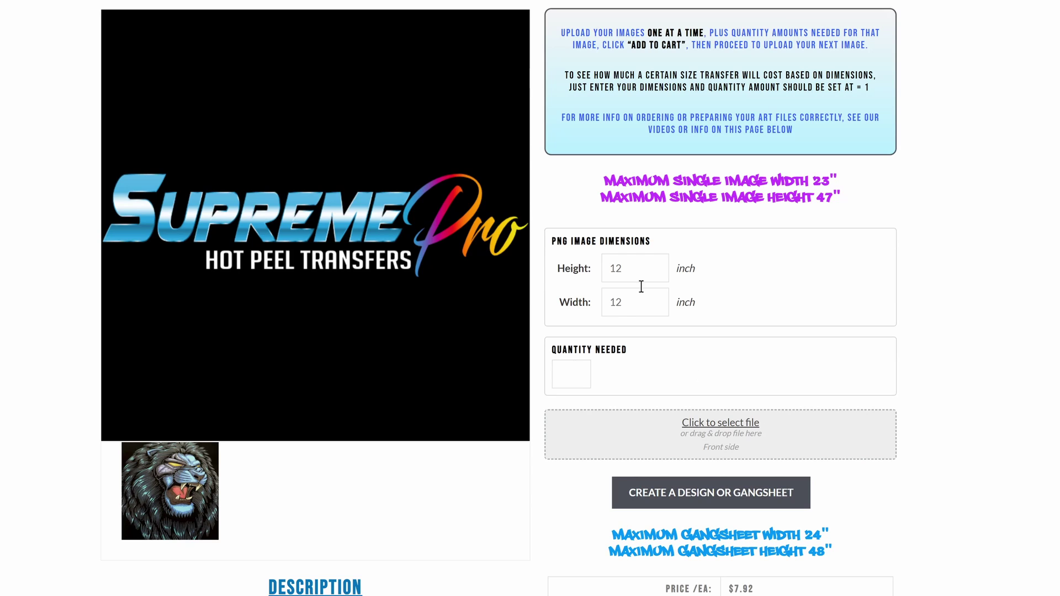
left_click(560, 377)
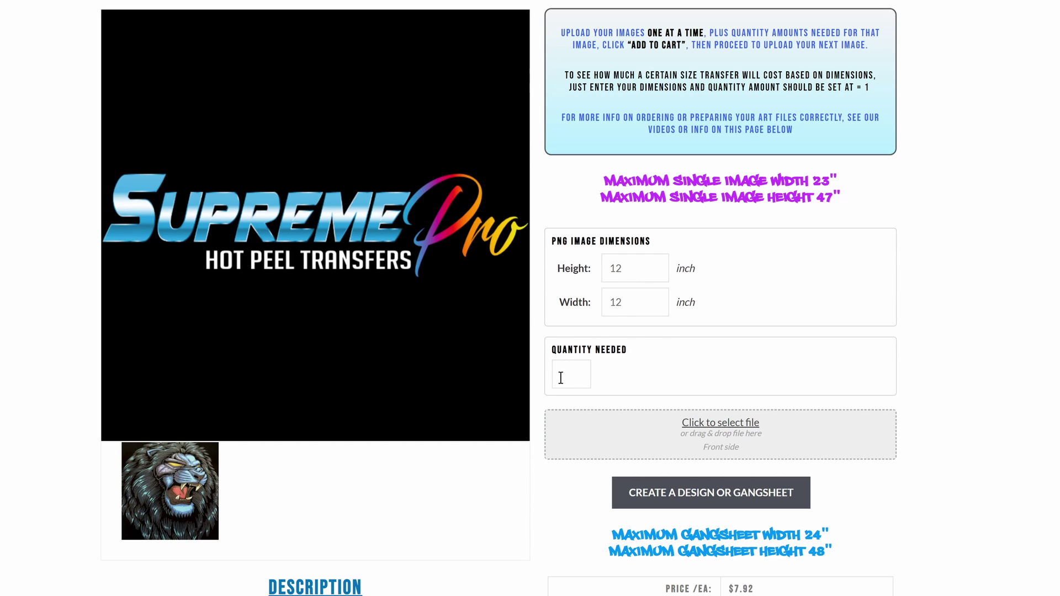